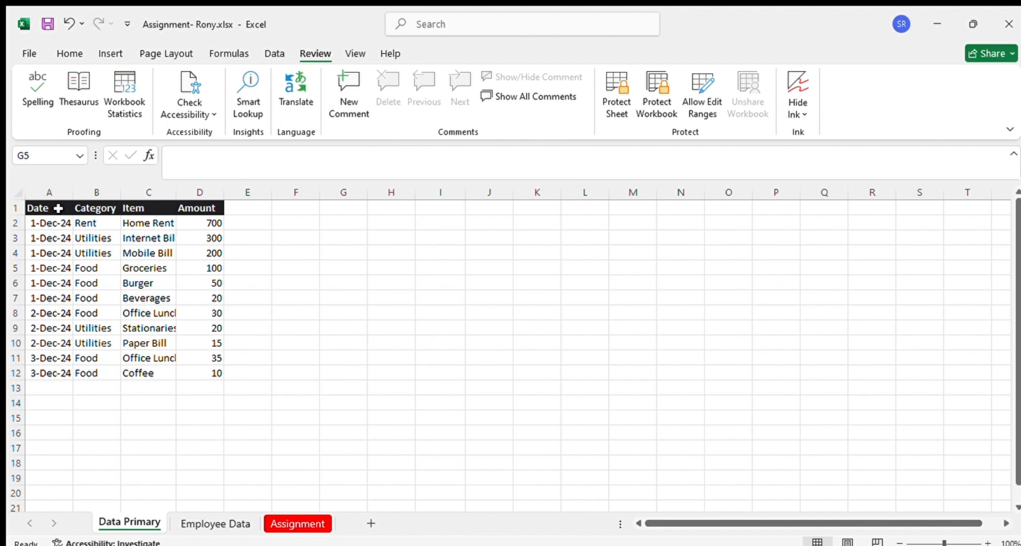
Review the expense table's Date, Category, Item and Amount headers and its full range A1:D12
left_click_drag(52, 207, 106, 209)
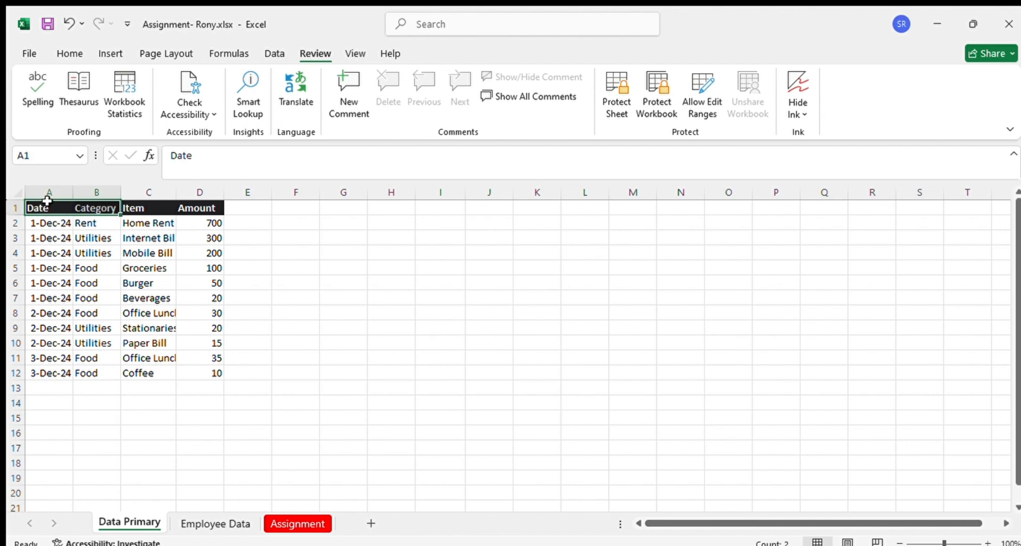
left_click(100, 206)
left_click(143, 207)
left_click(186, 206)
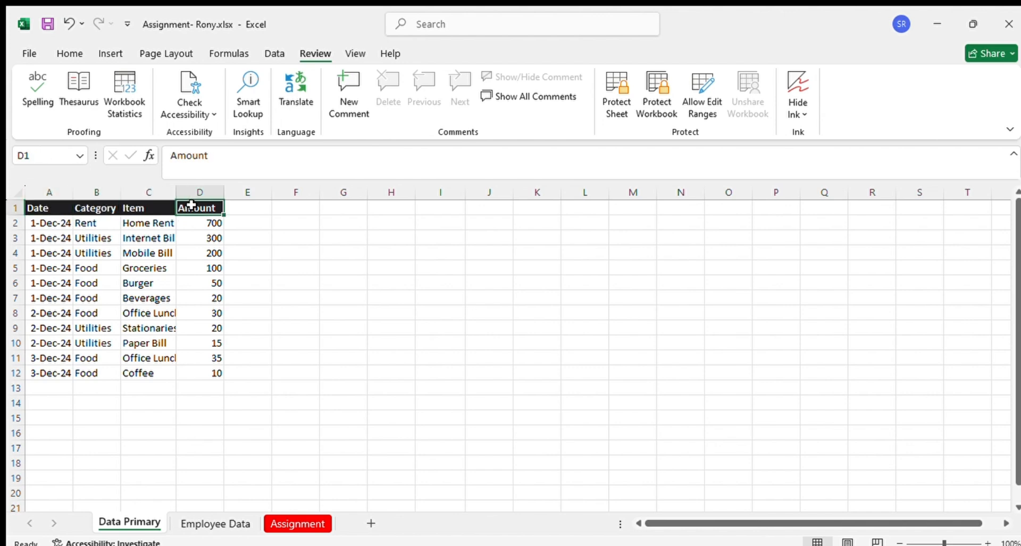
left_click(330, 223)
left_click_drag(38, 206, 198, 370)
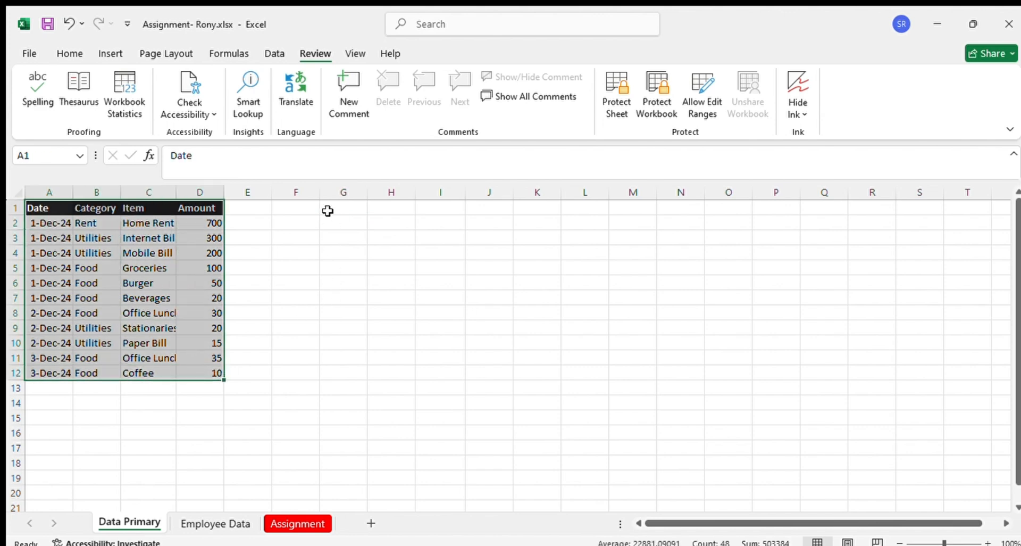
Examine which items fall under the Rent, Utilities and Food categories, along with their amounts in D2:D12
left_click(140, 222)
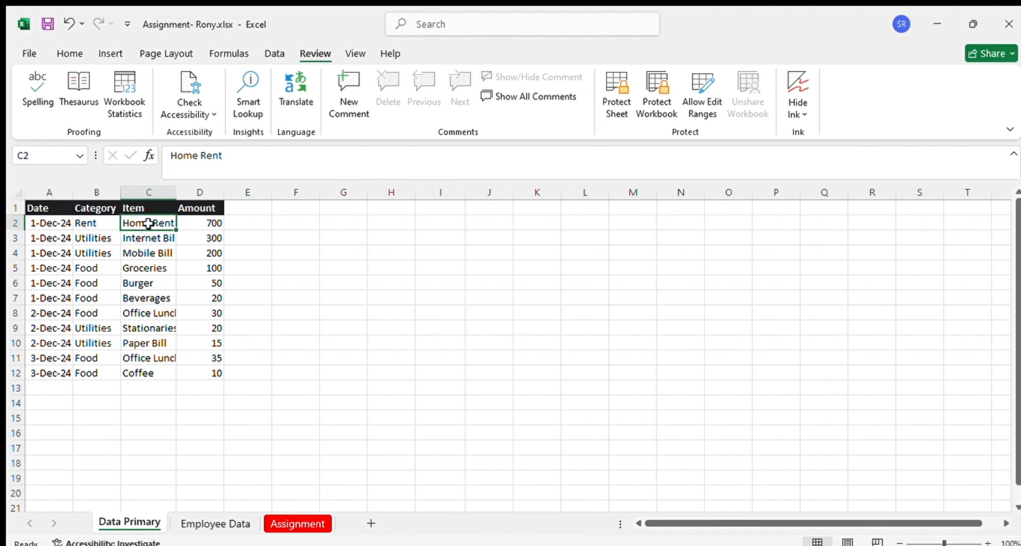
left_click(151, 254, "ctrl")
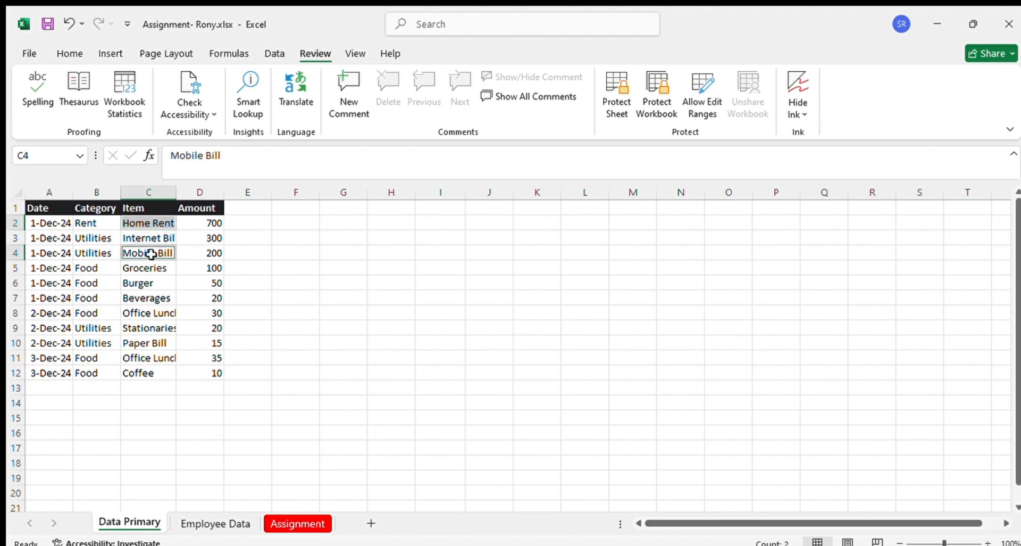
left_click(151, 283, "ctrl")
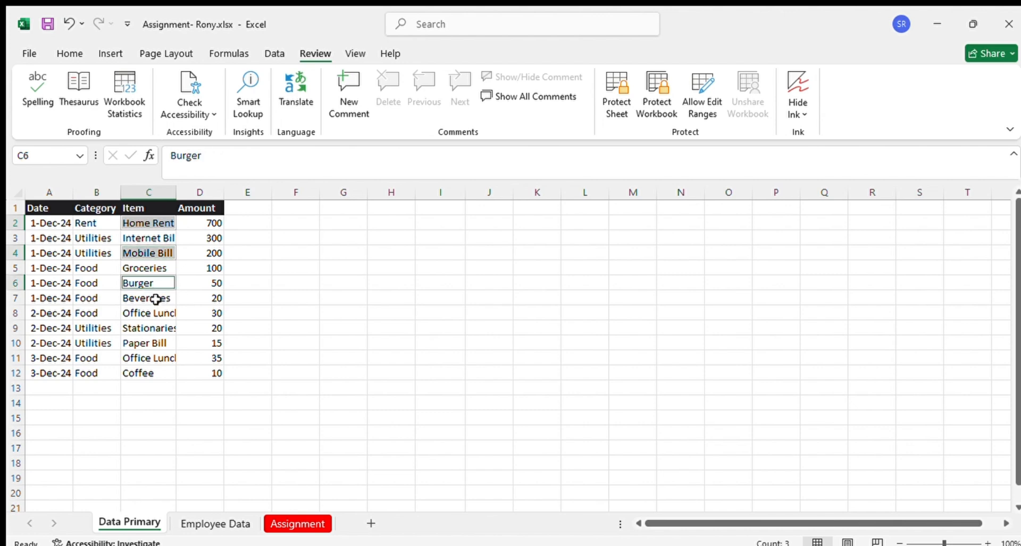
left_click(145, 298, "ctrl")
left_click(138, 313, "ctrl")
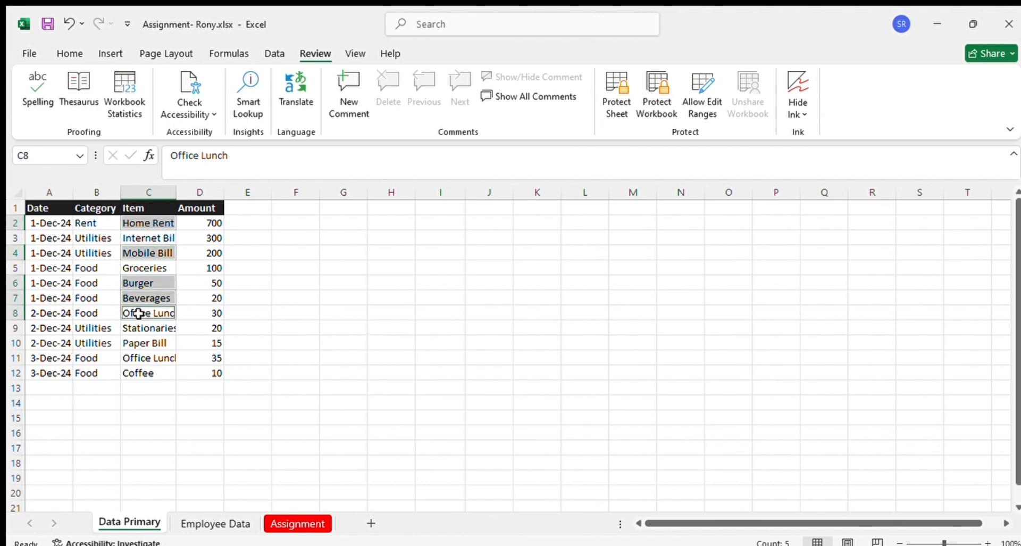
left_click_drag(102, 267, 94, 311)
left_click(142, 236)
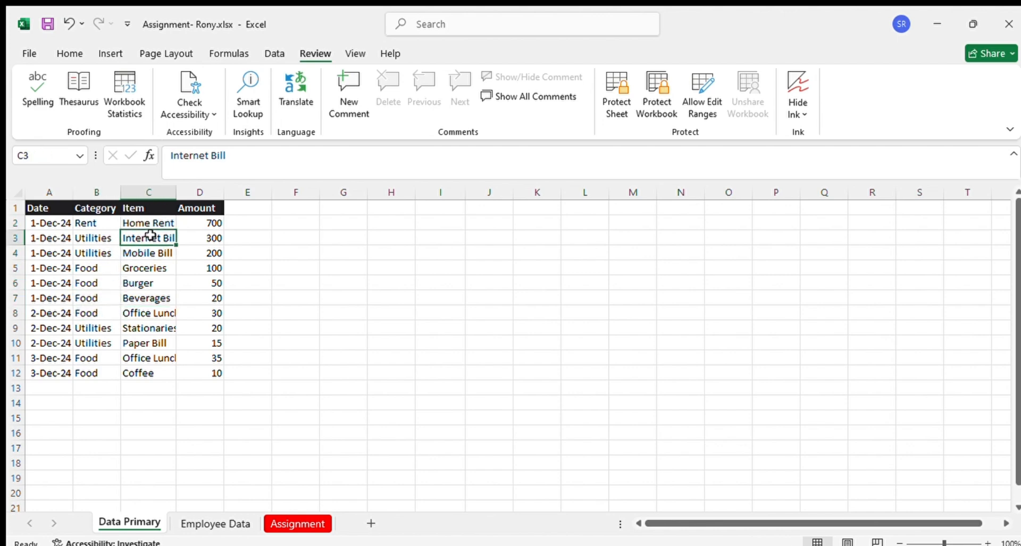
left_click_drag(96, 236, 94, 248, "ctrl")
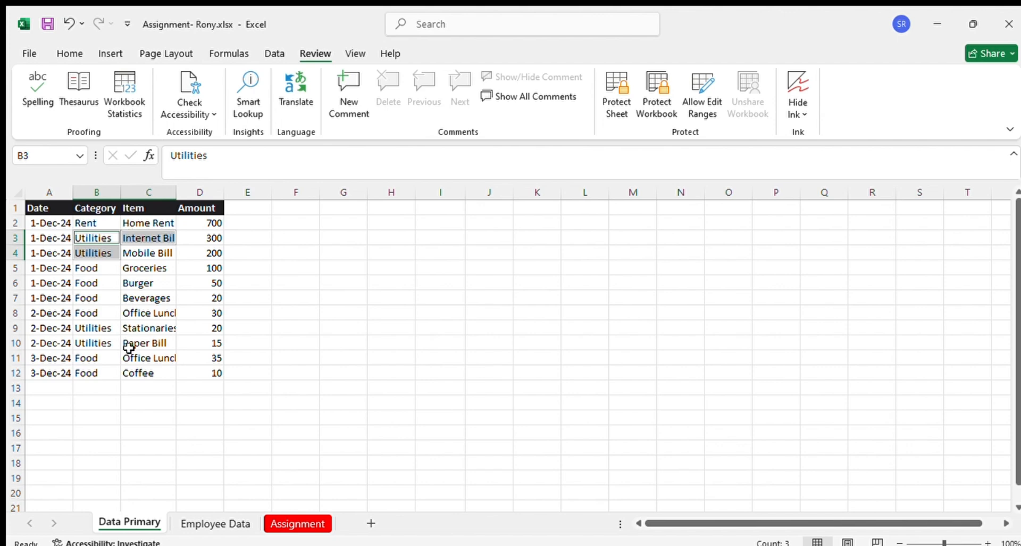
left_click(134, 374)
left_click(143, 355, "ctrl")
left_click_drag(99, 356, 88, 367, "ctrl")
left_click(336, 261)
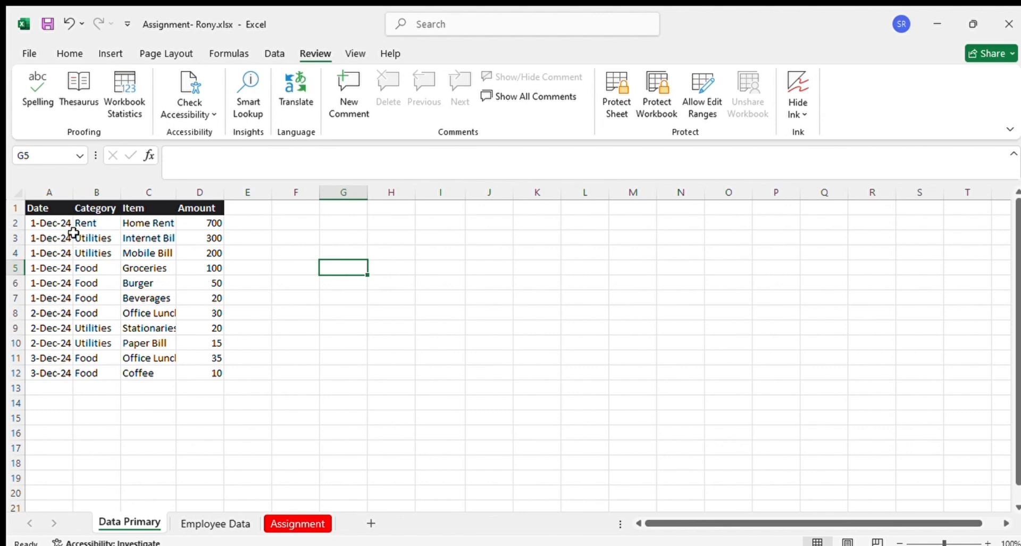
left_click_drag(216, 221, 216, 371)
left_click(376, 255)
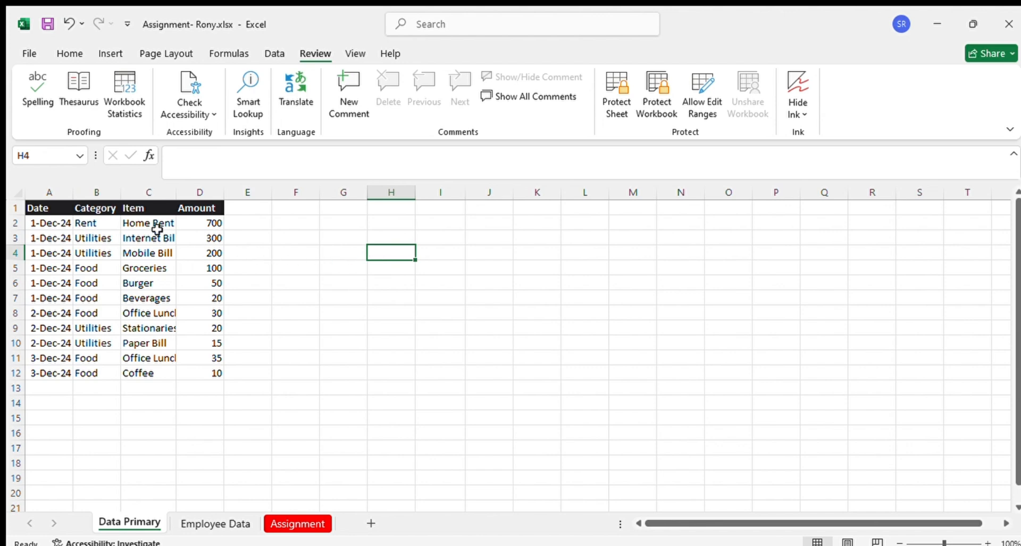
Copy one instance each of Rent, Utilities and Food from the Category column into G3, G4 and G5
left_click(94, 222)
key("ctrl+c")
left_click(346, 242)
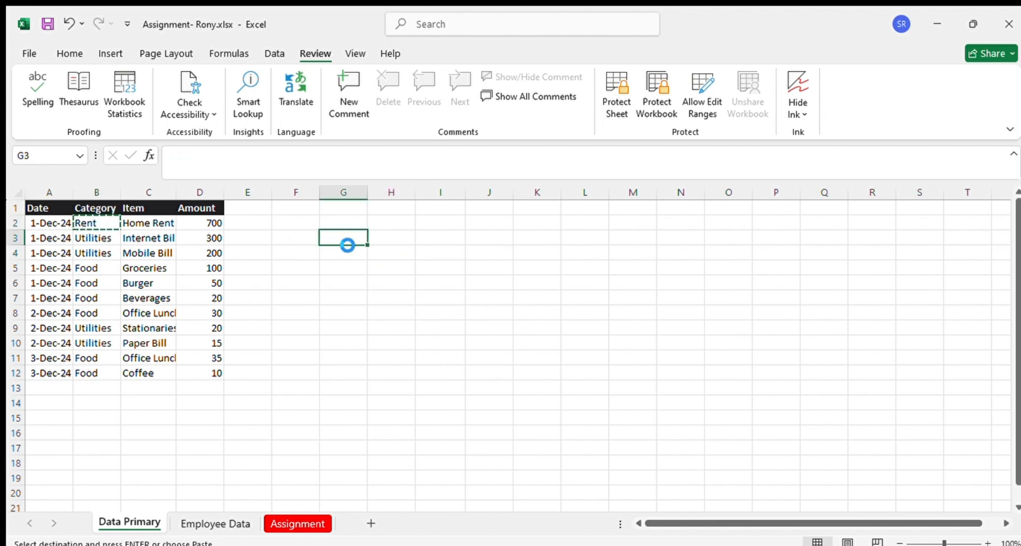
key("ctrl+v")
left_click(91, 237)
key("ctrl+c")
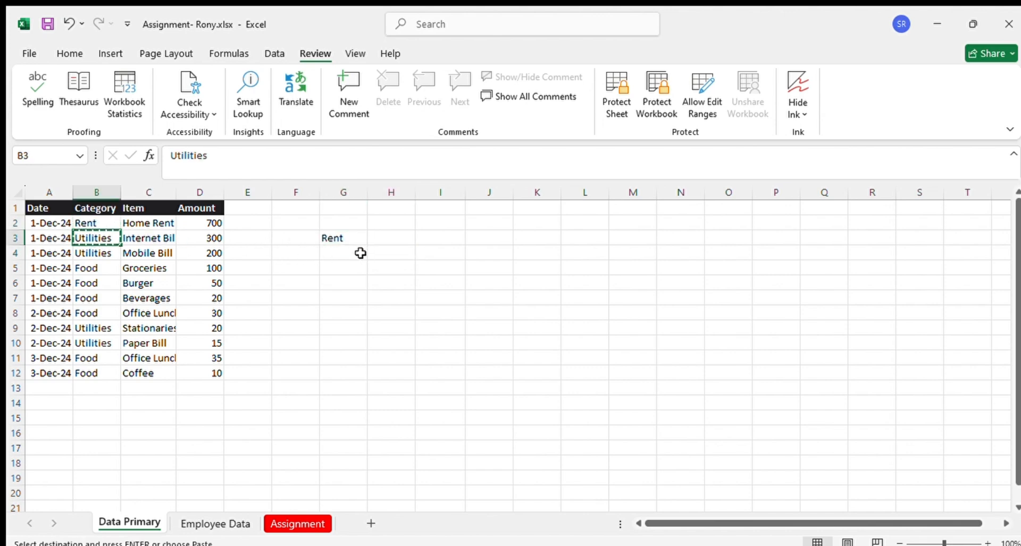
left_click(360, 252)
key("ctrl+v")
left_click(91, 357)
key("ctrl+c")
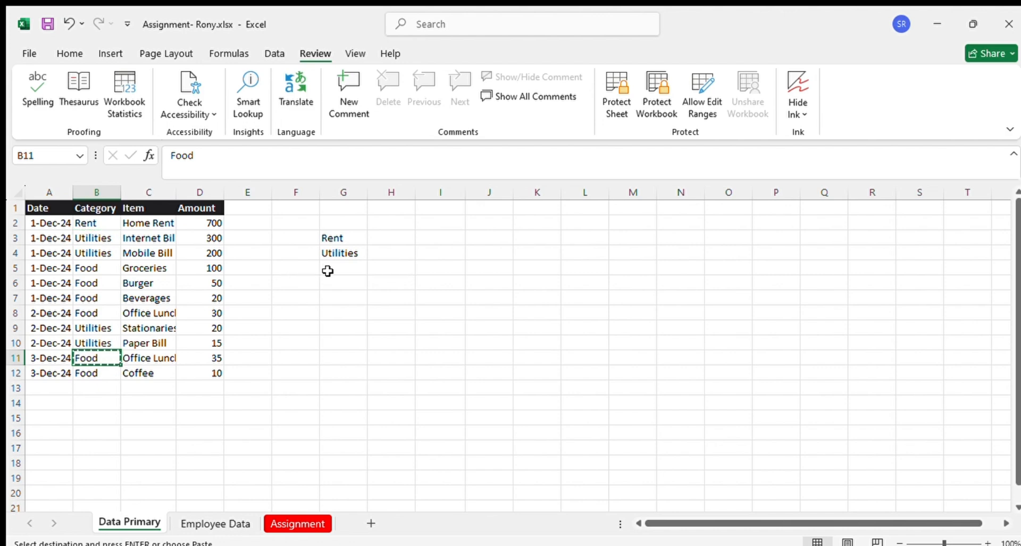
left_click(327, 271)
key("ctrl+v")
left_click(323, 315)
left_click_drag(337, 237, 340, 263)
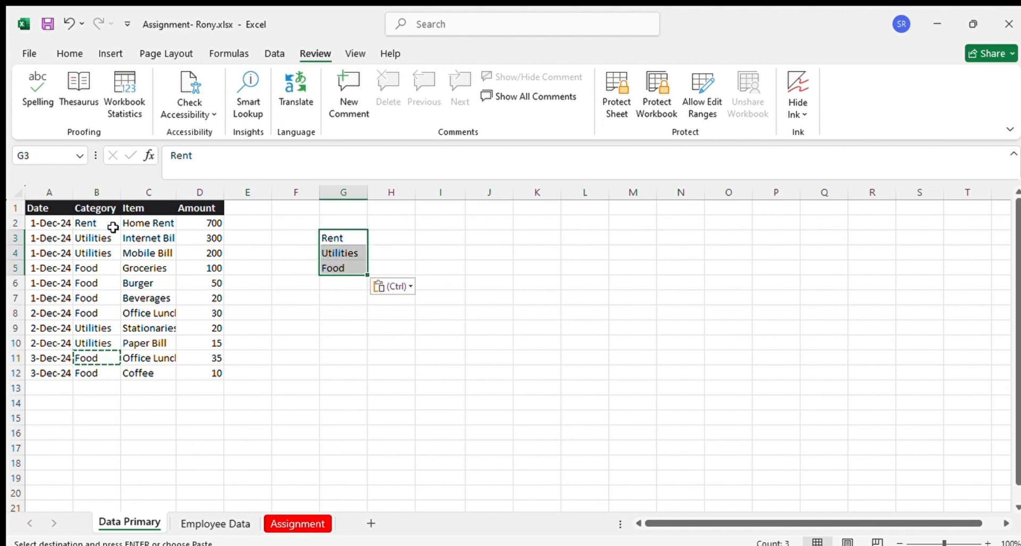
left_click(402, 240)
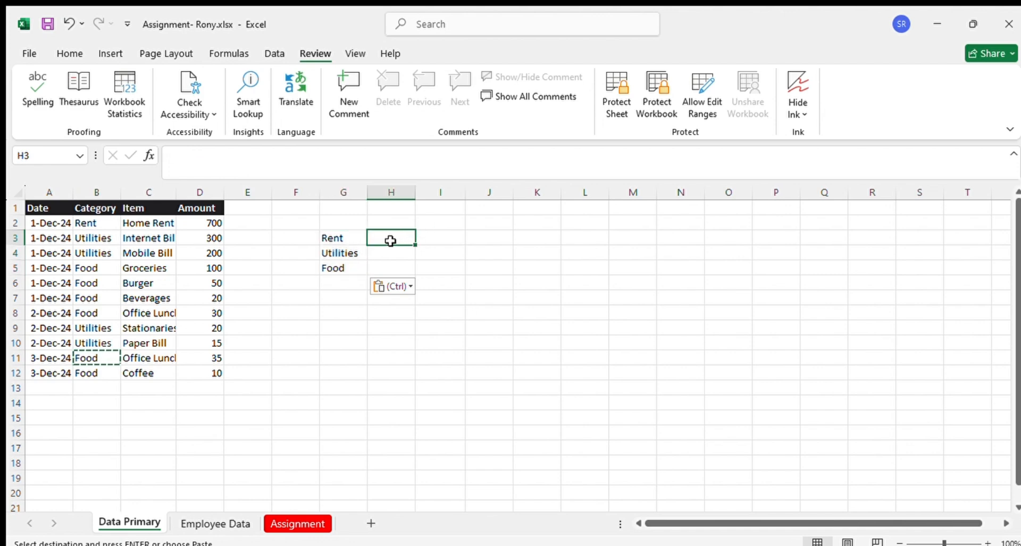
Copy the Category and Amount headers from the expense table into G2 and H2 above the category list
left_click(89, 206)
key("ctrl+c")
left_click(348, 223)
key("ctrl+v")
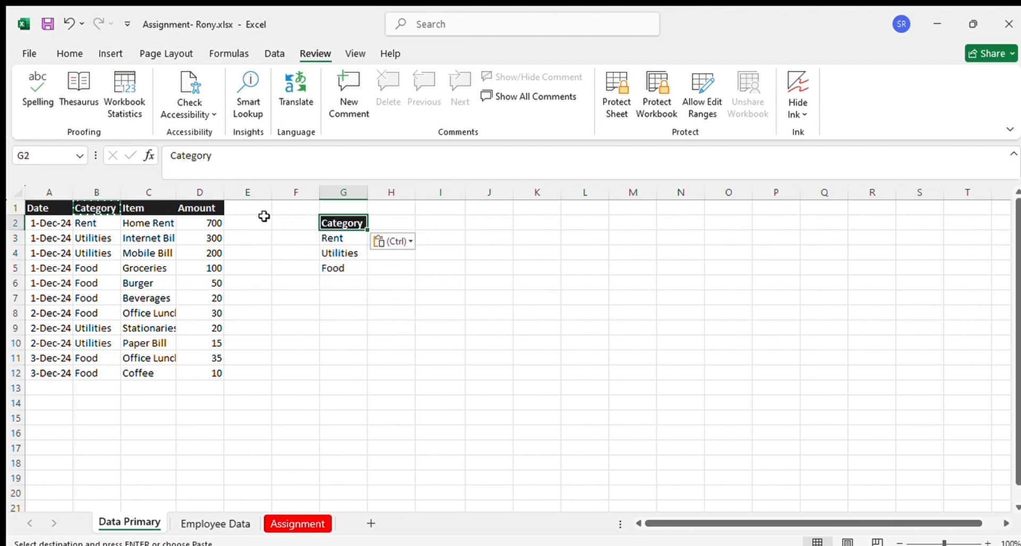
left_click(204, 207)
key("ctrl+c")
left_click(390, 220)
key("ctrl+v")
Enter =SUMIF(B:B,G3,D:D) in H3 to total the Rent amounts
left_click(388, 237)
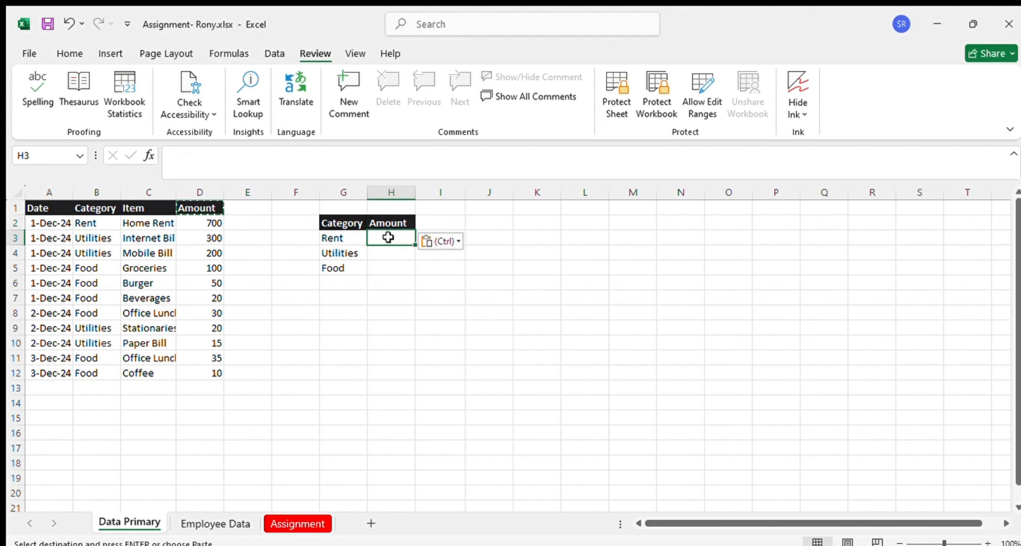
type("=")
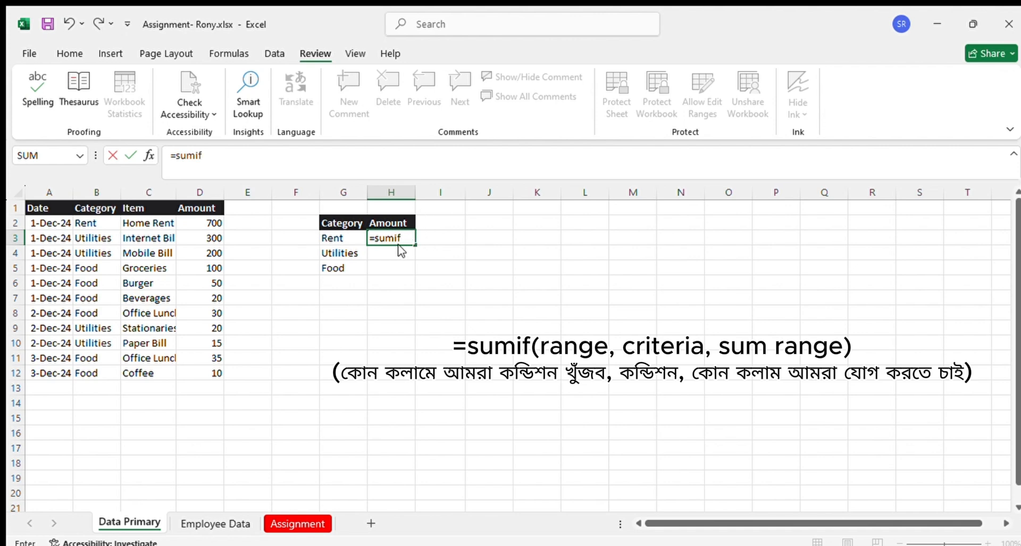
type("sumif")
key("Tab")
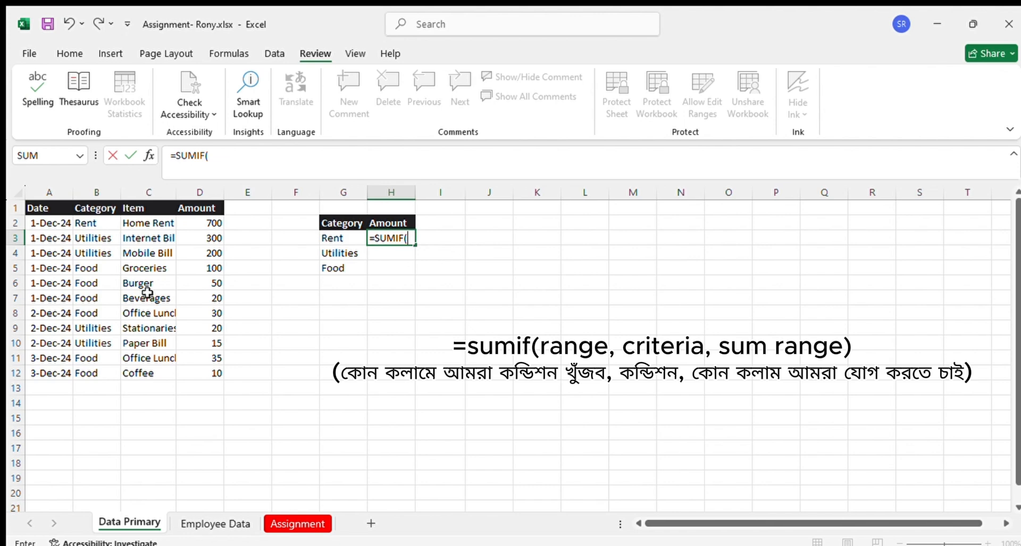
left_click(99, 193)
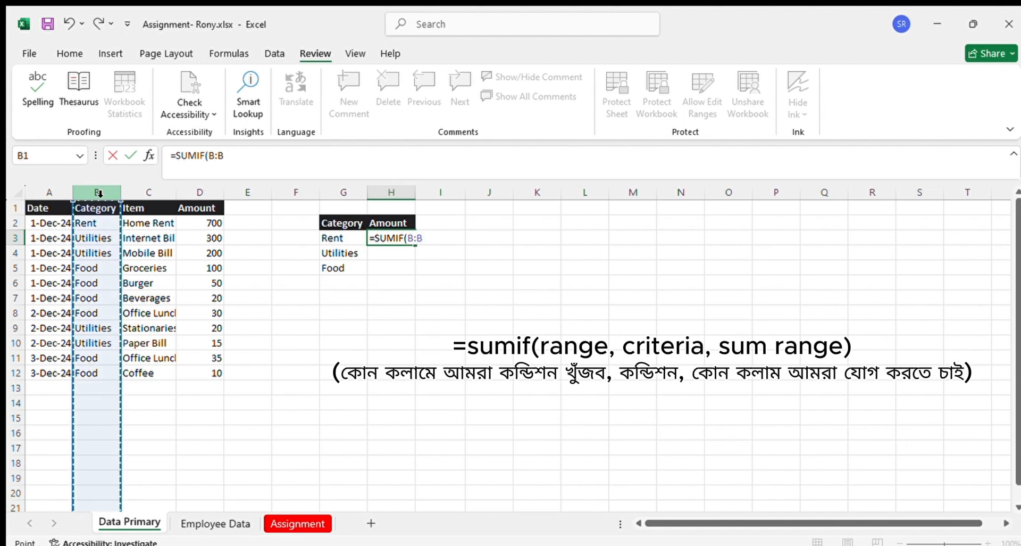
type(",")
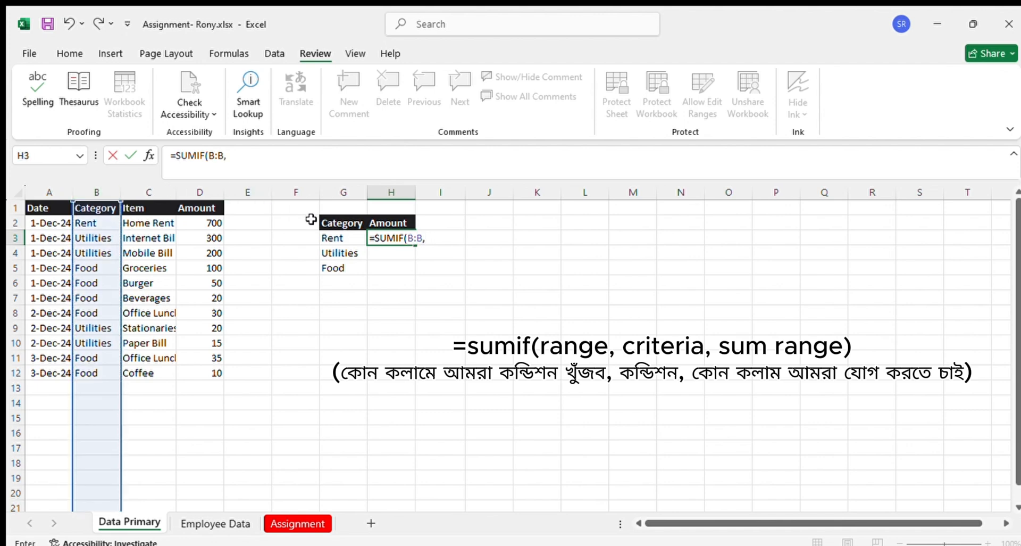
left_click(340, 238)
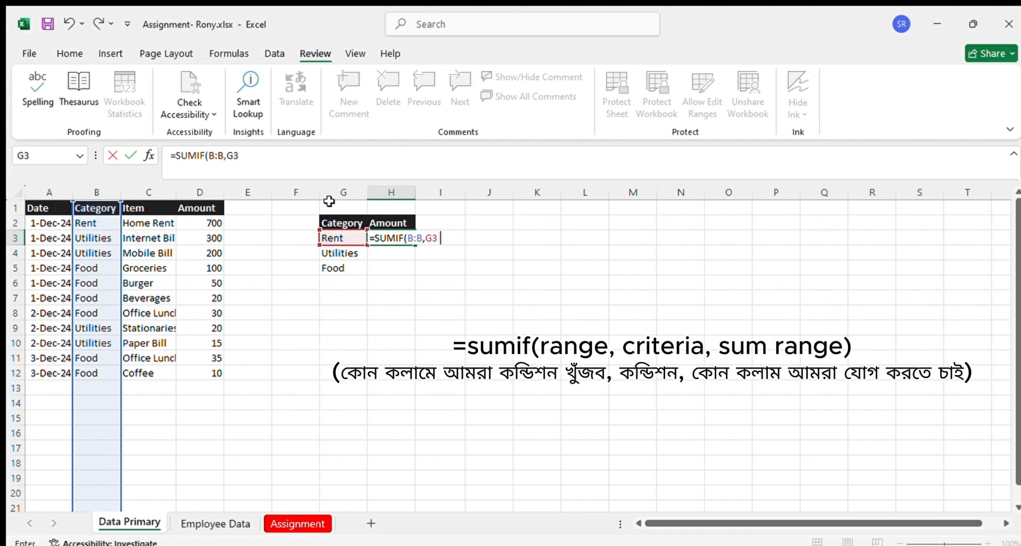
type(",")
left_click(215, 198)
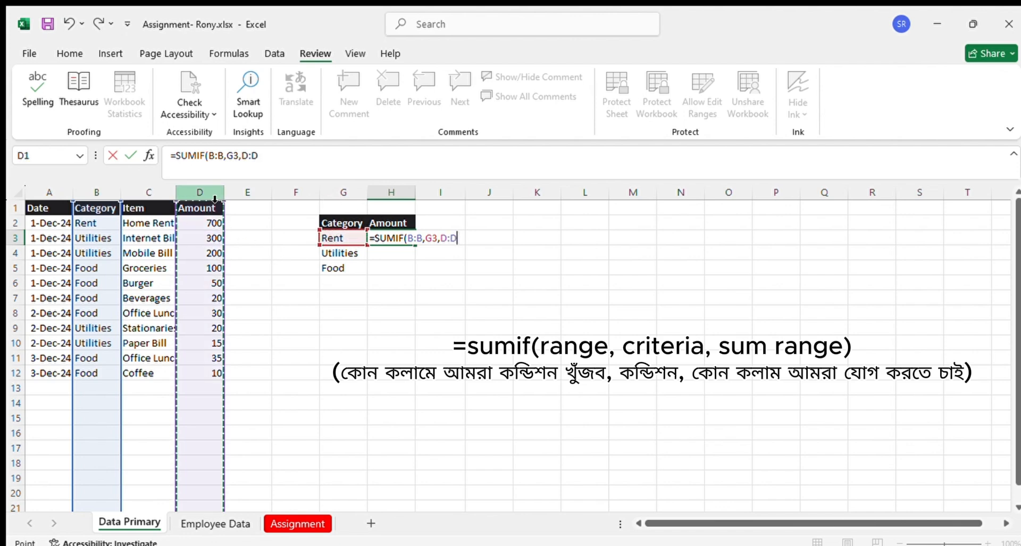
type(")")
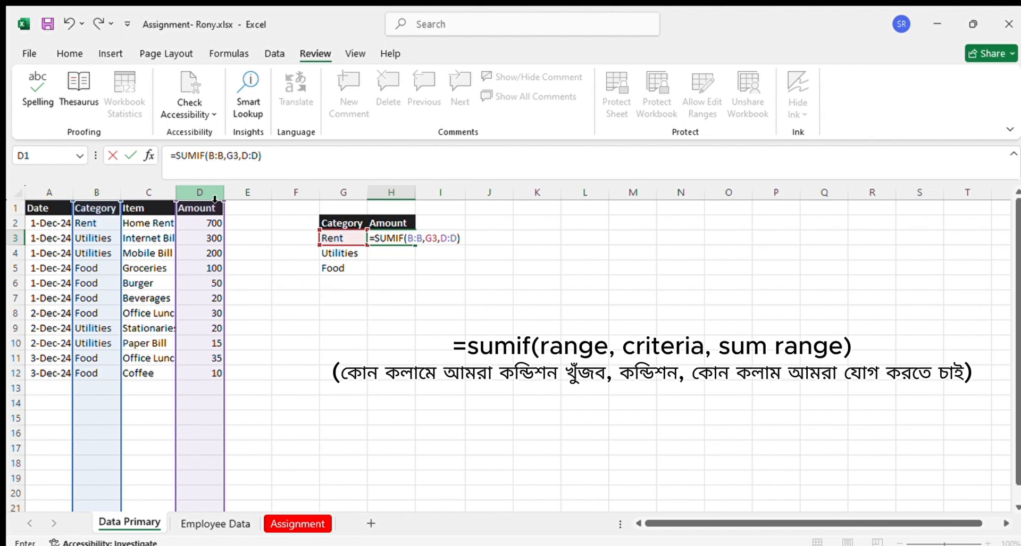
key("Return")
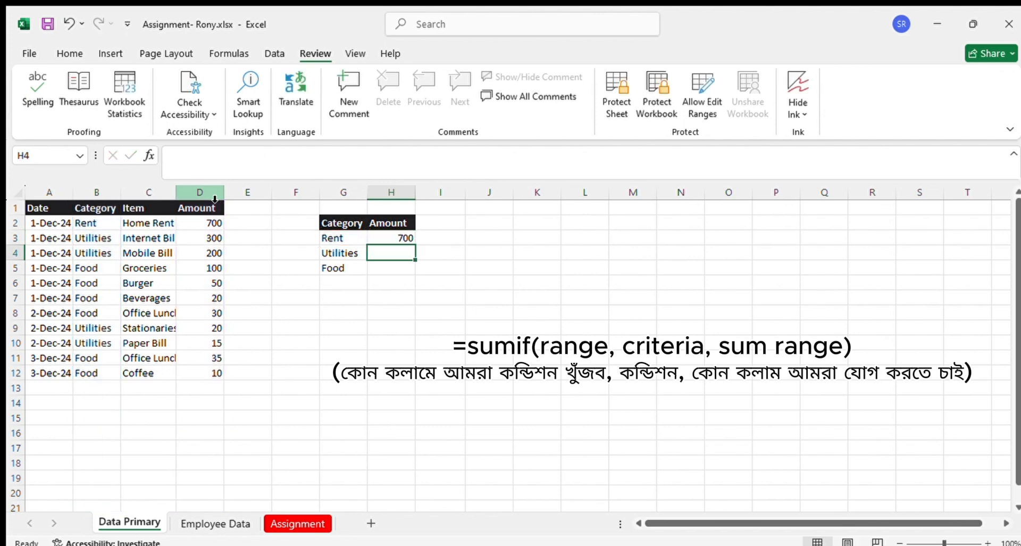
Check the Rent total against the source data and fill the SUMIF formula from H3 down through H5
left_click(397, 237)
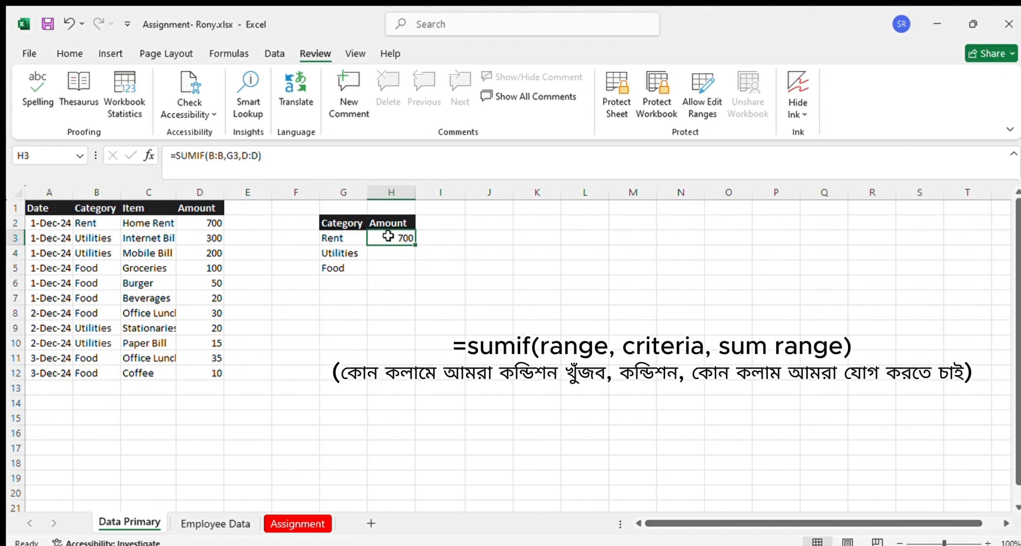
left_click(93, 223)
left_click_drag(93, 223, 93, 372)
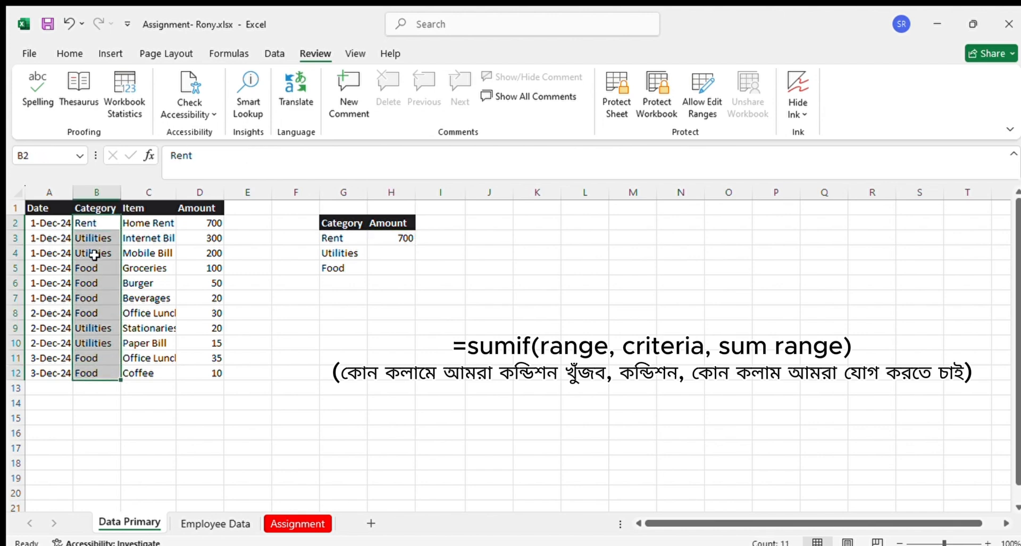
left_click(222, 223)
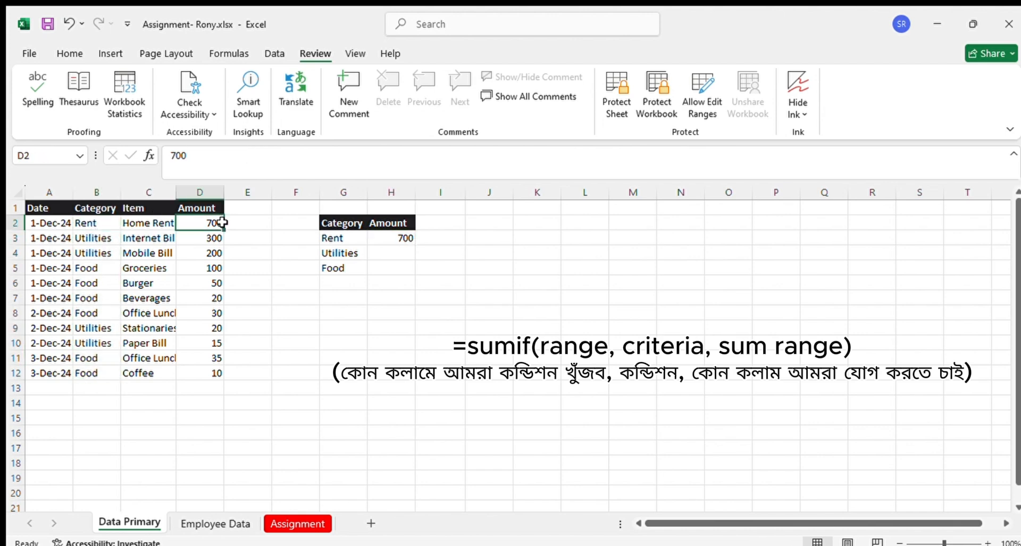
left_click(408, 241)
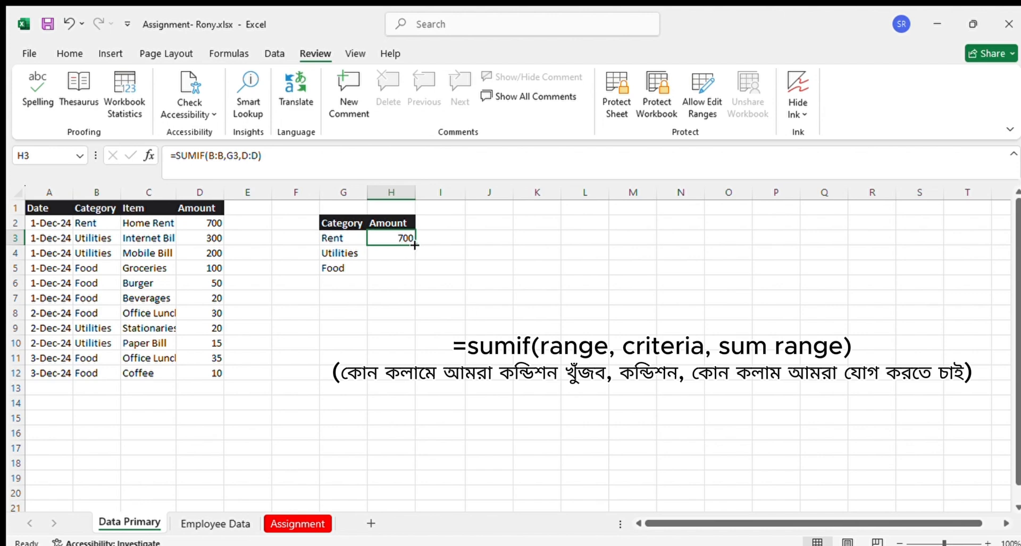
left_click_drag(415, 245, 417, 274)
Inspect the Utilities and Food formulas in H4 and H5 against the category entries in B2:B12
left_click(401, 253)
left_click(401, 269)
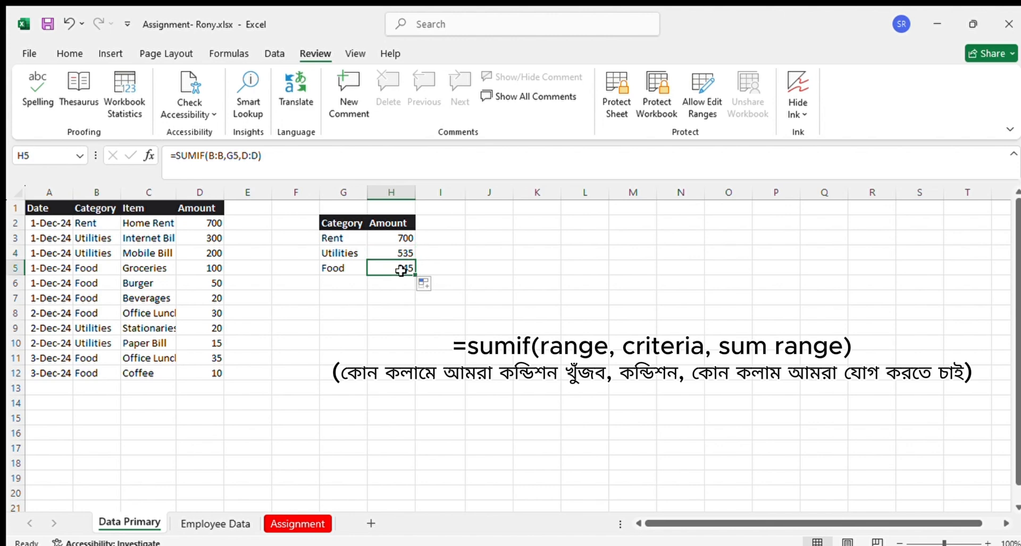
left_click(401, 253)
left_click(400, 267)
left_click(402, 253)
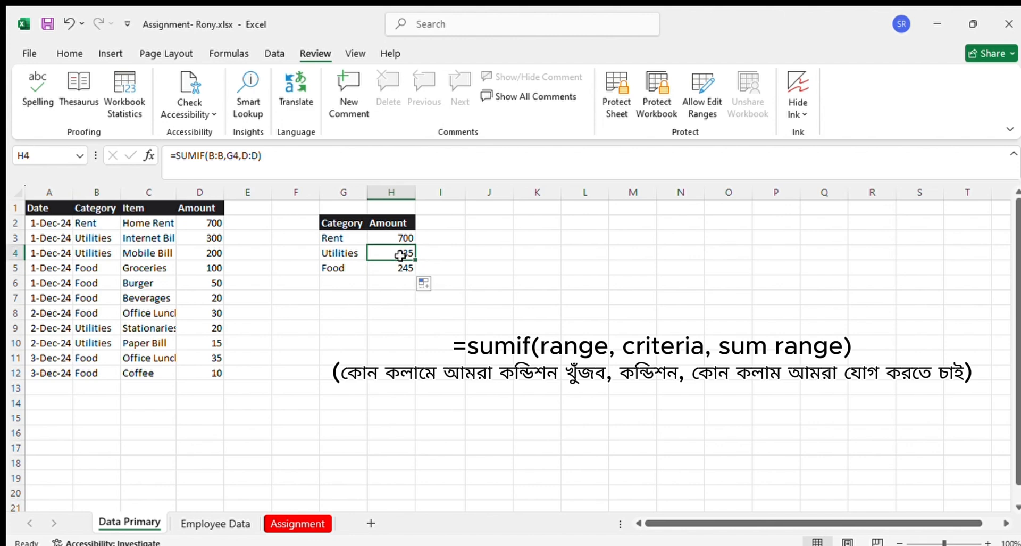
left_click(400, 268)
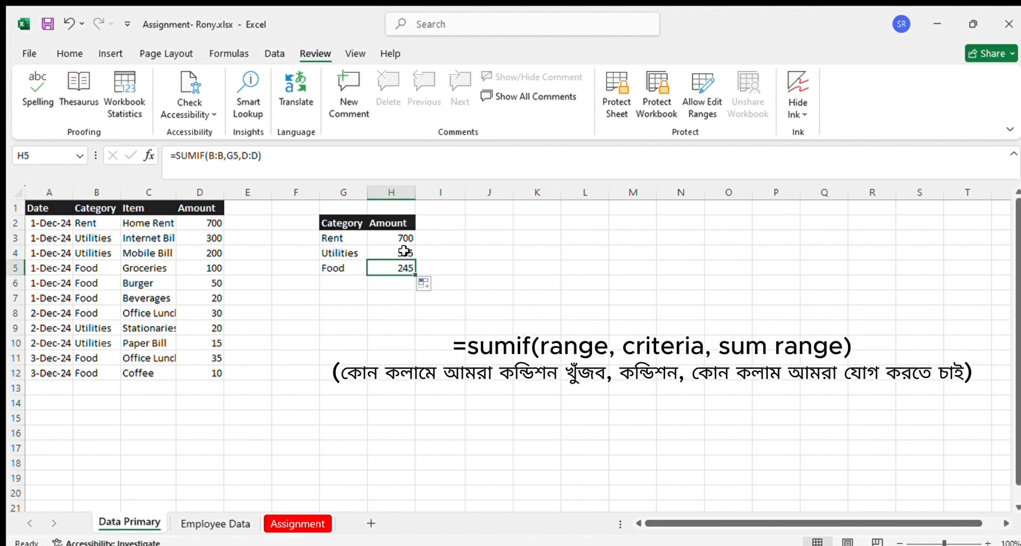
left_click(404, 251)
left_click_drag(105, 224, 101, 366)
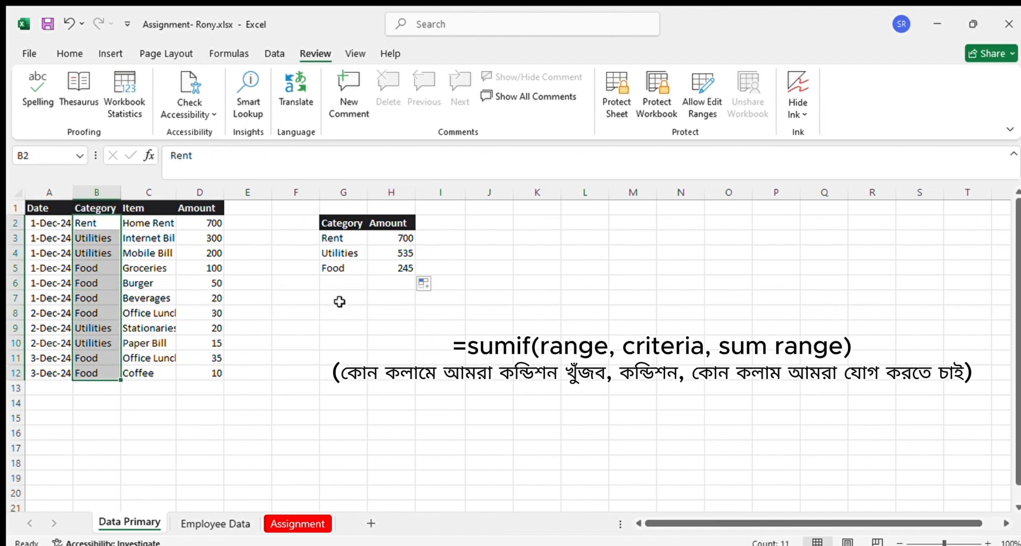
left_click(403, 251)
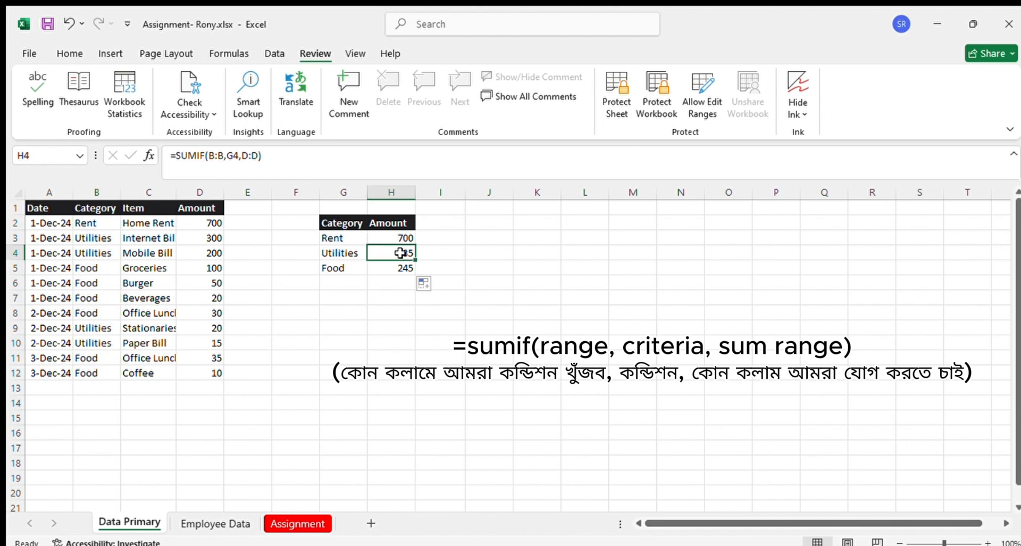
Review the SUMIF ranges in columns B and D against the Rent, Utilities and Food totals in H3:H5
left_click(215, 155)
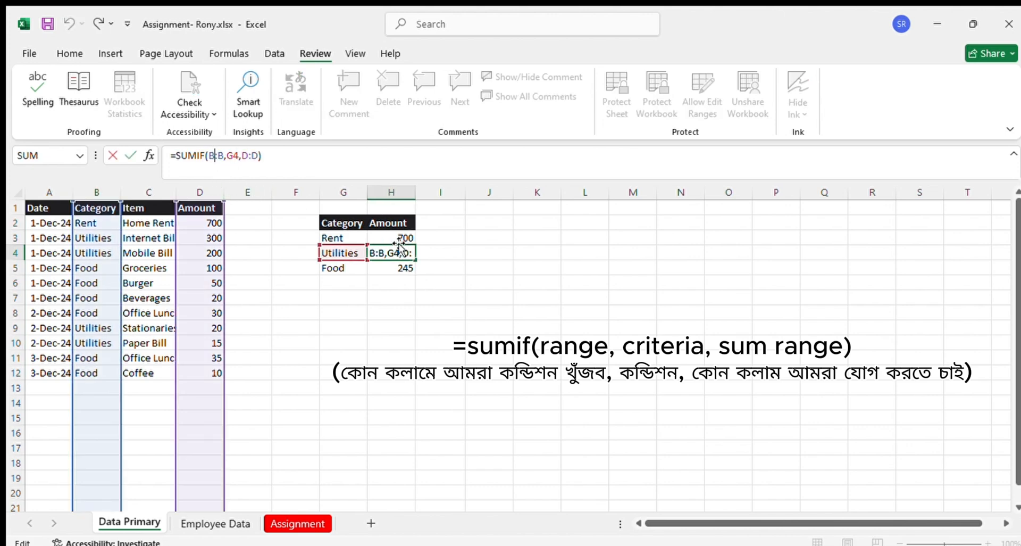
left_click(93, 190)
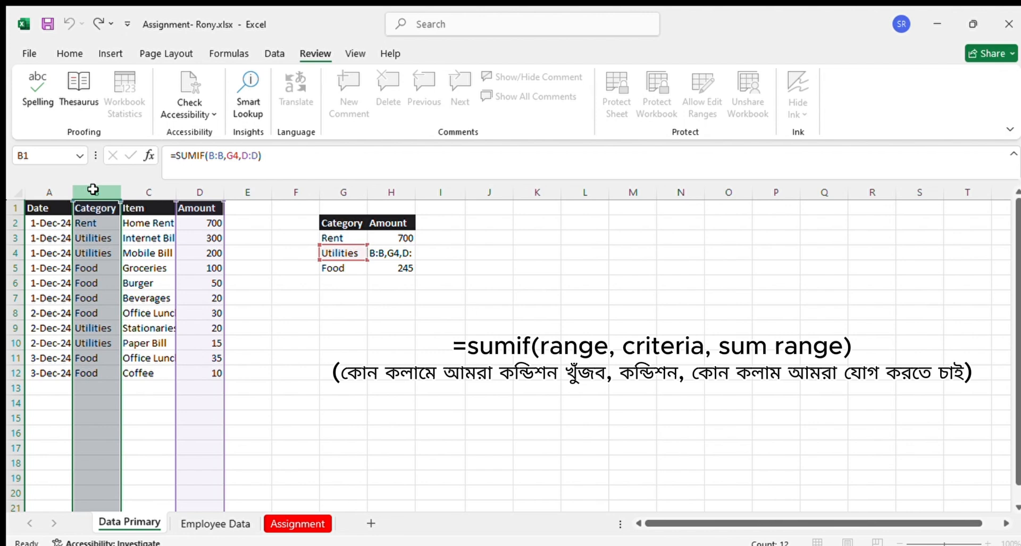
left_click(211, 191)
left_click(405, 252)
left_click(405, 267)
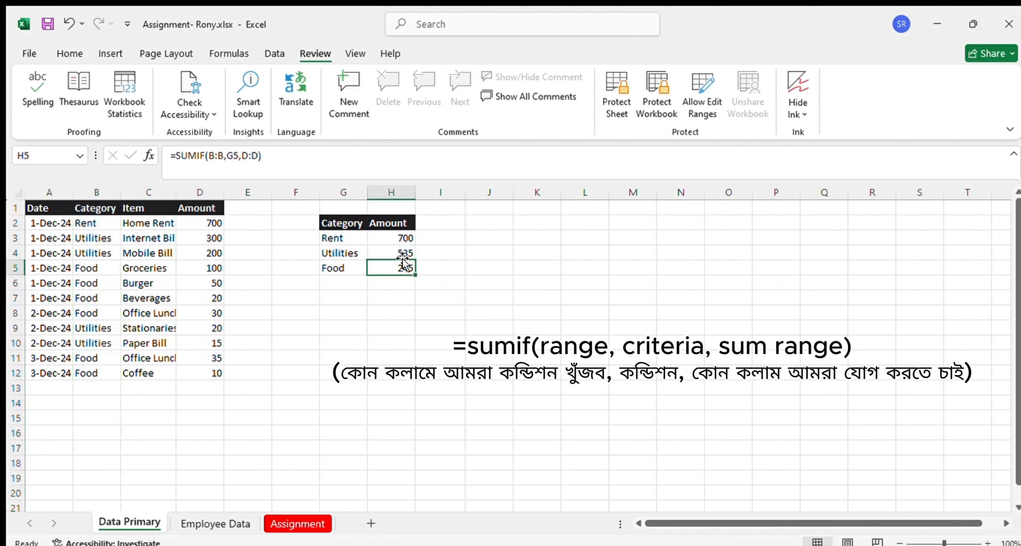
left_click(425, 279)
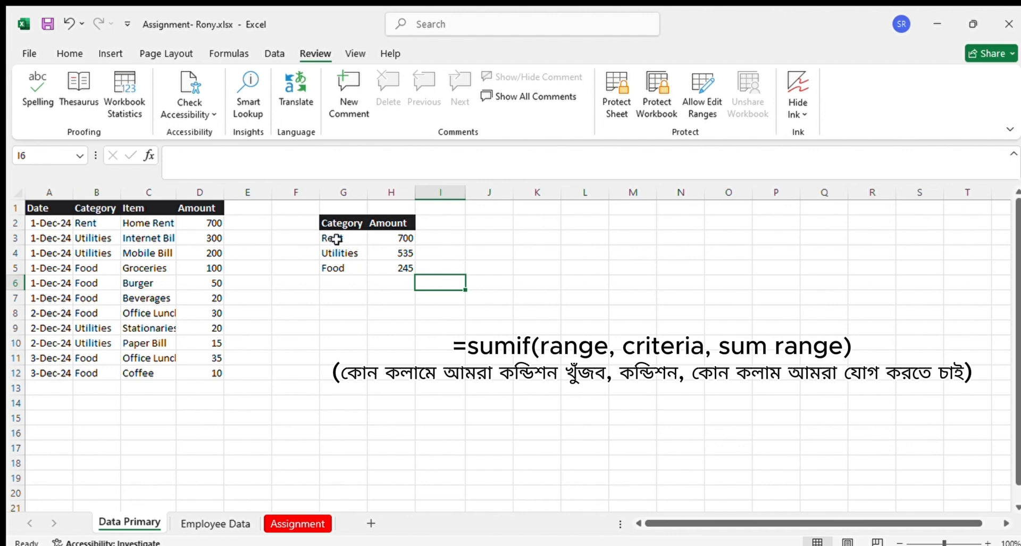
left_click(387, 240)
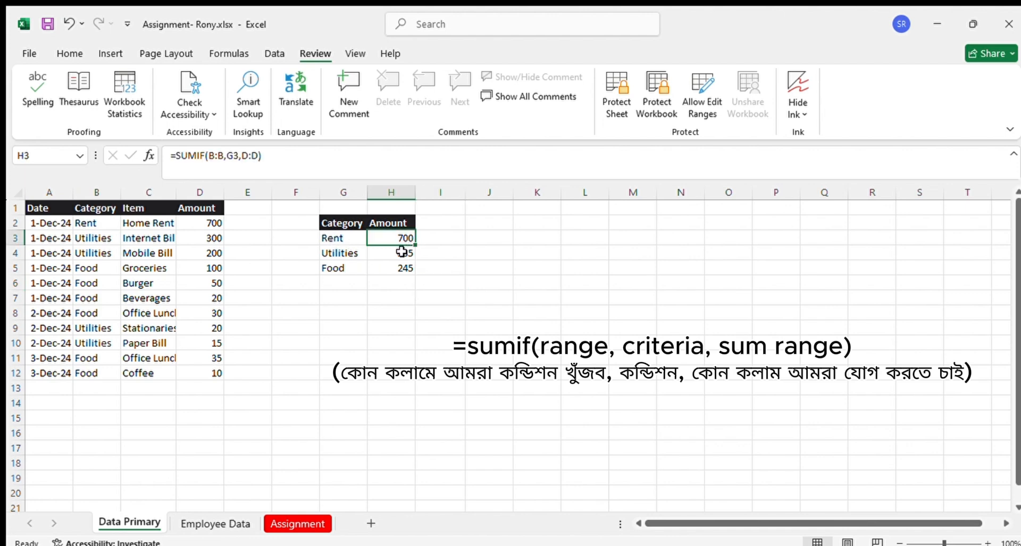
left_click(339, 255)
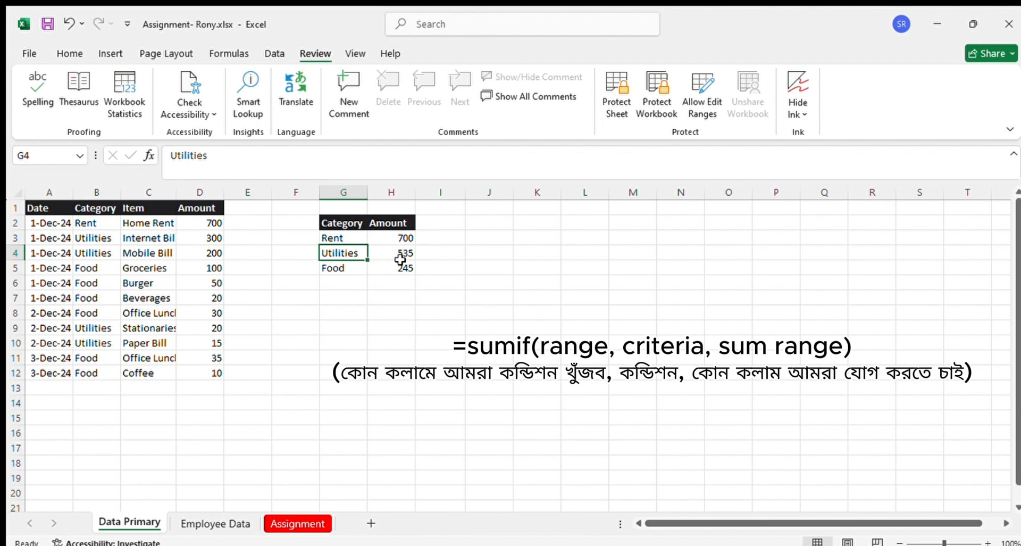
left_click(403, 259)
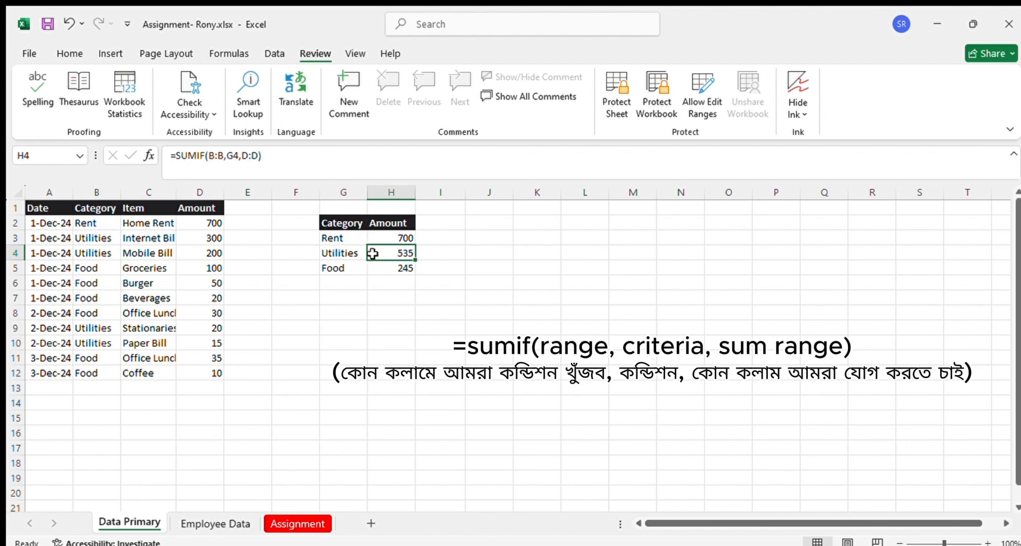
Select the Utilities amounts in D3, D4, D9 and D10 together to check their sum against the total in H4
left_click(339, 252)
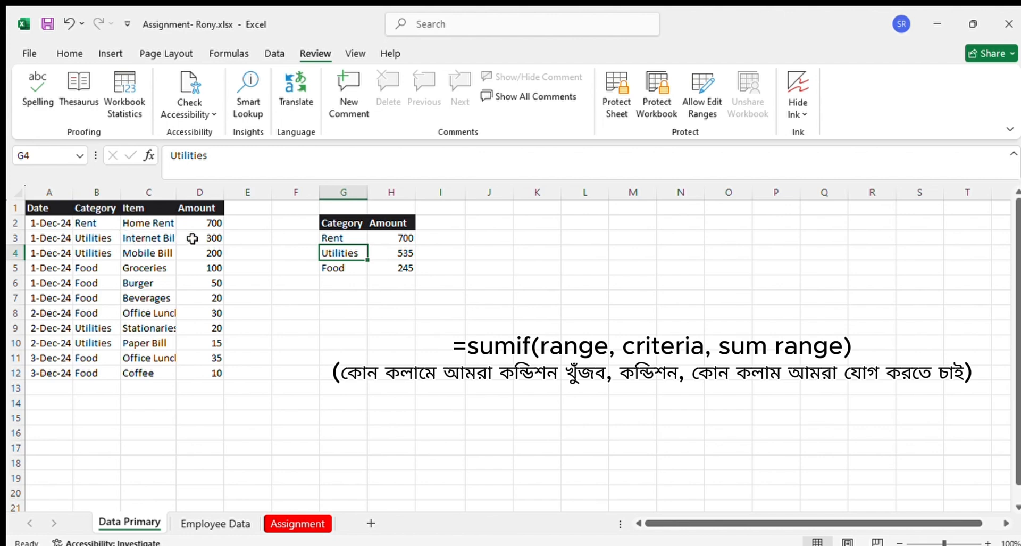
left_click(216, 238, "ctrl")
left_click(213, 251, "ctrl")
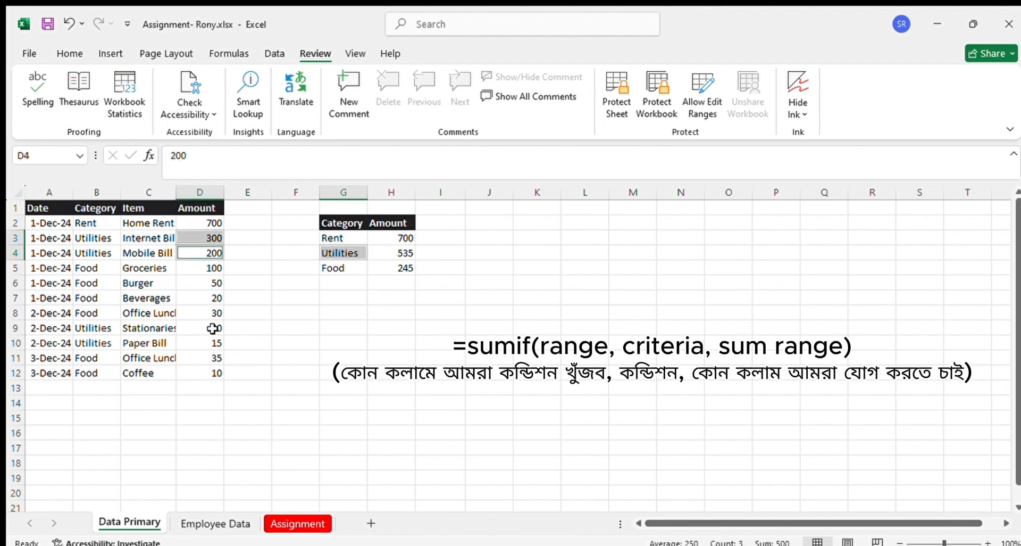
left_click(213, 328, "ctrl")
left_click(215, 344, "ctrl")
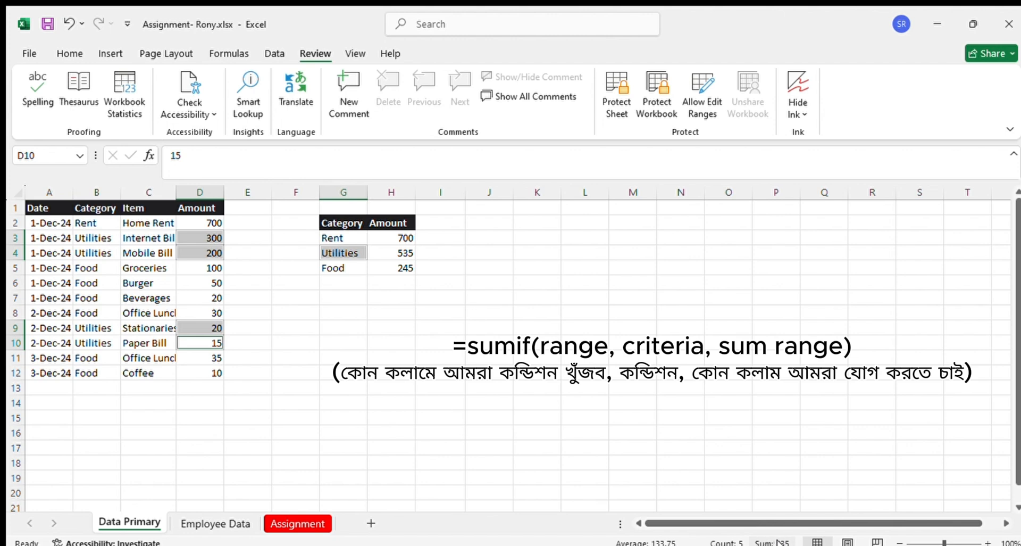
left_click(404, 253)
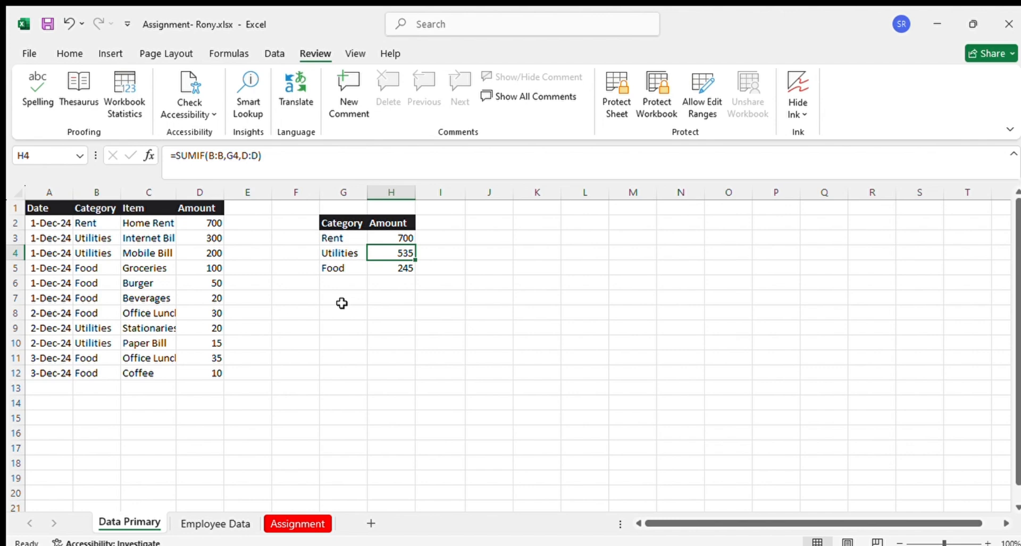
Inspect the SUMIF formula in H4 and the first entry's category and item in B2:C2
left_click(206, 155)
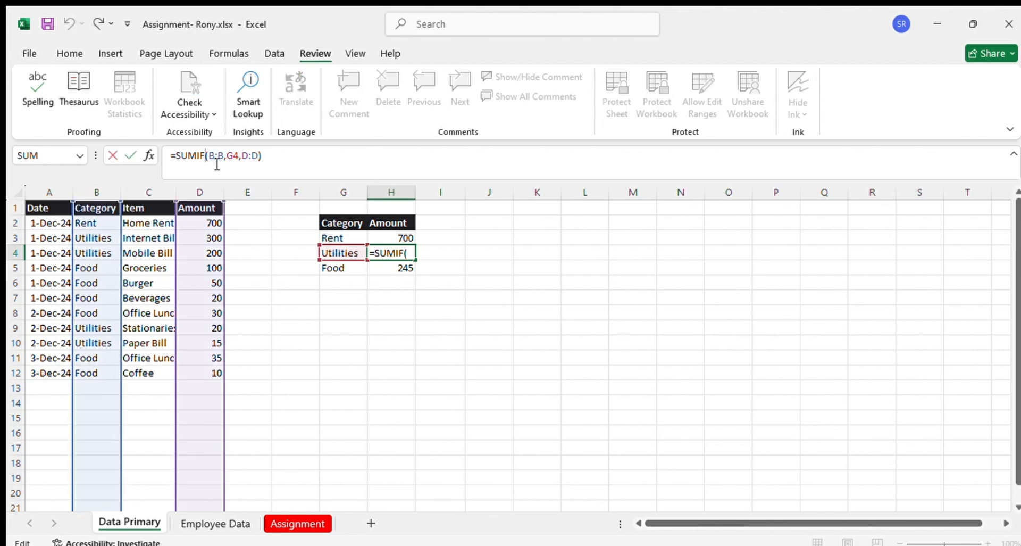
left_click(390, 279)
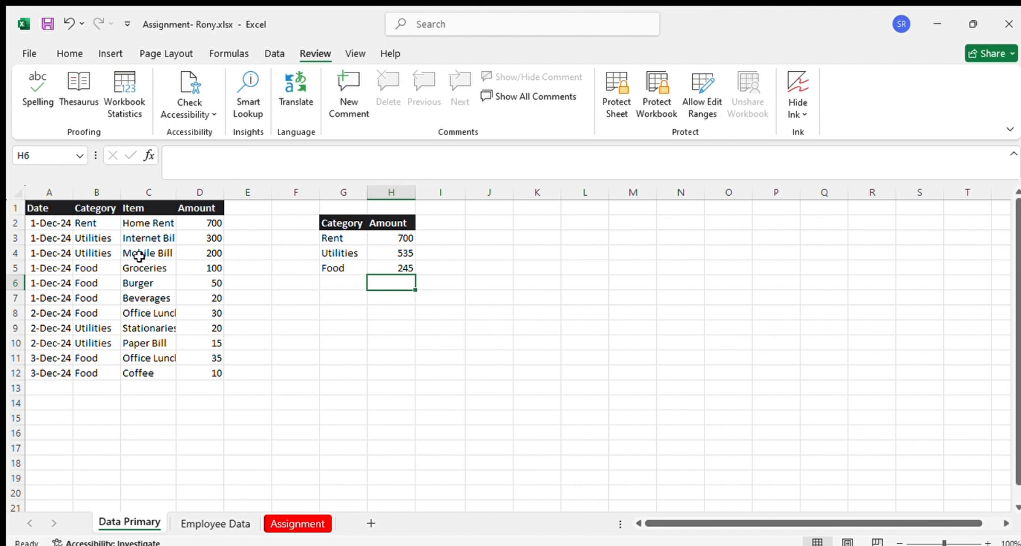
left_click(89, 224)
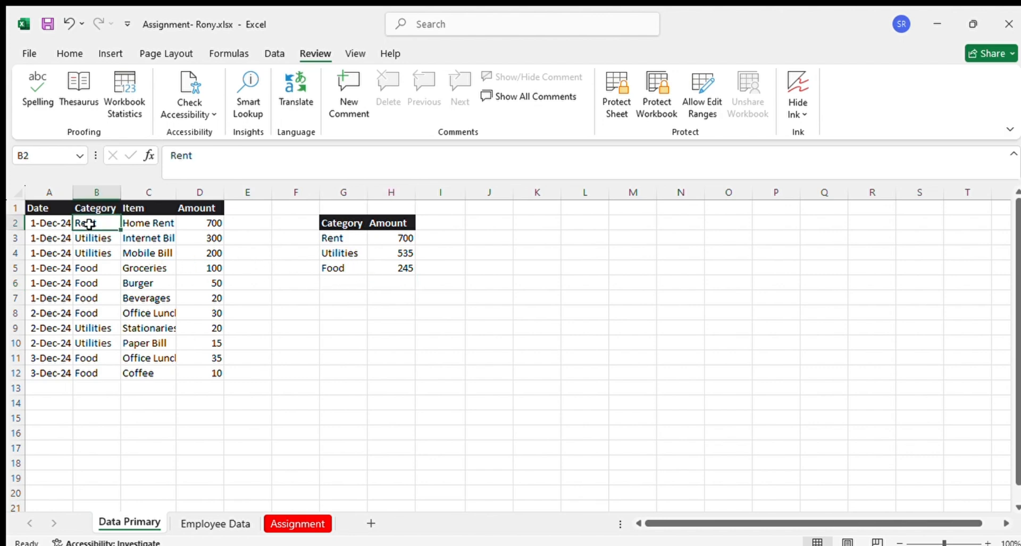
left_click(153, 224)
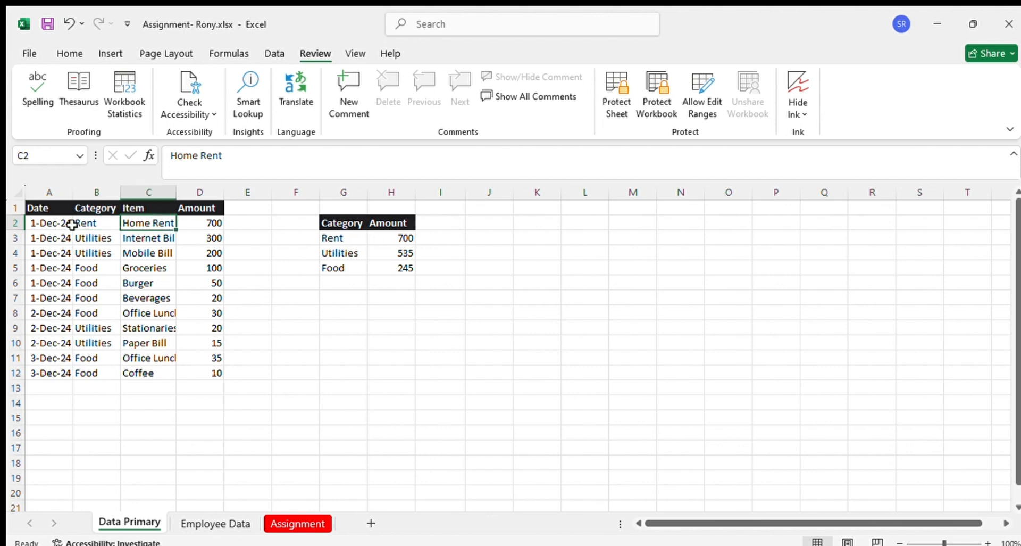
Duplicate the category, item and amount entries in B2:D12 directly below the table, starting at B13
left_click_drag(78, 223, 218, 372)
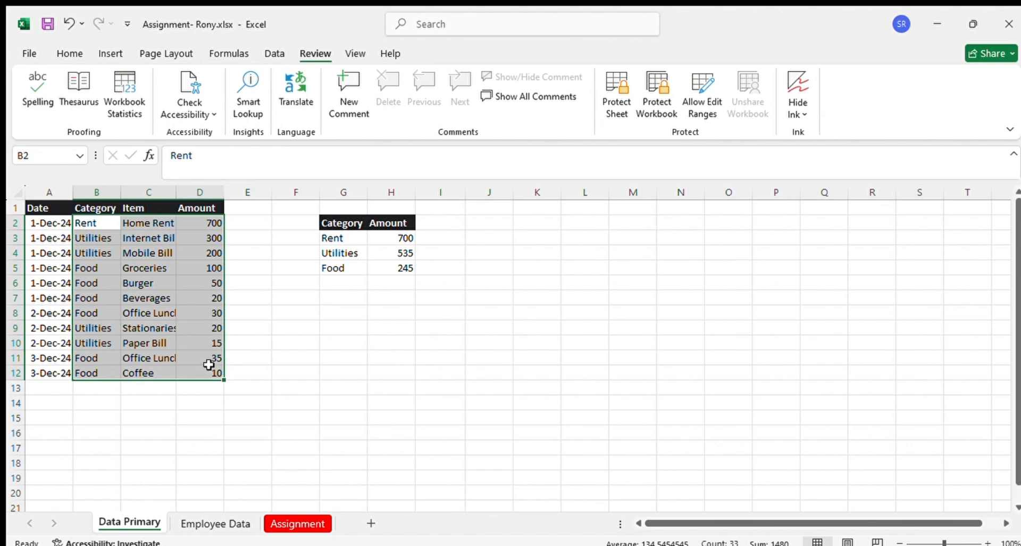
key("ctrl+c")
left_click(92, 391)
key("ctrl+v")
left_click(294, 388)
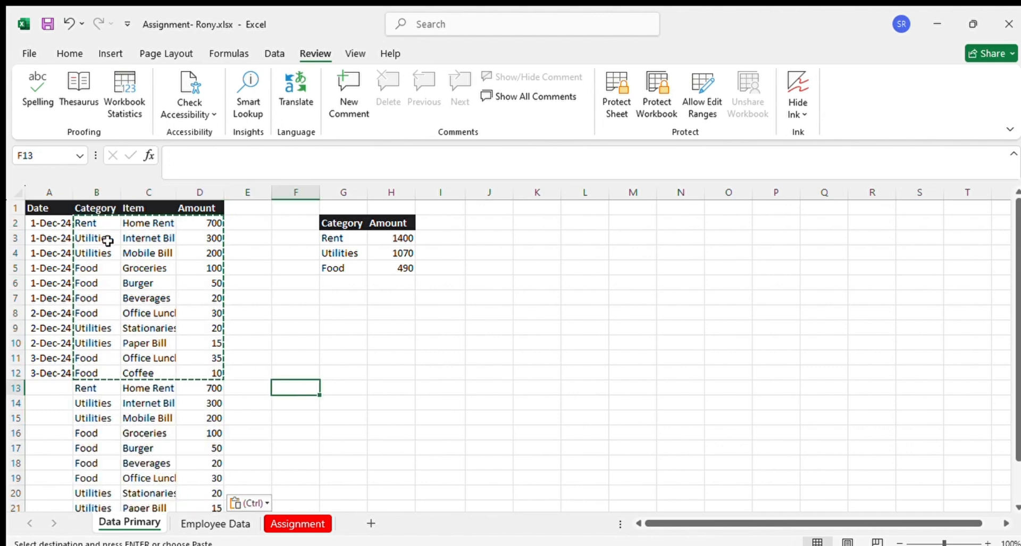
Compare the duplicated Home Rent, Internet Bill and Mobile Bill entries in rows 13 to 15 with the original entries
left_click(136, 224)
left_click(151, 388, "ctrl")
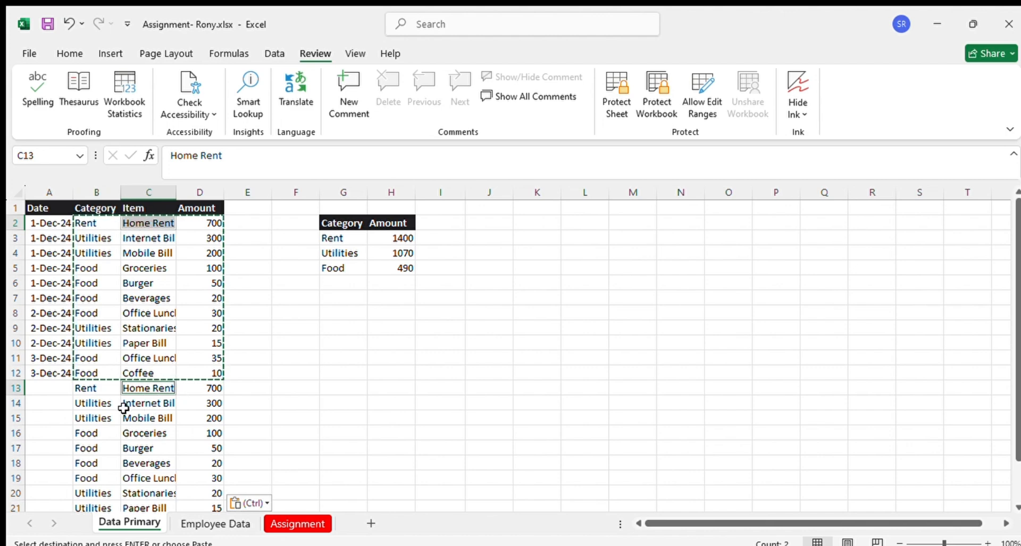
left_click(77, 391)
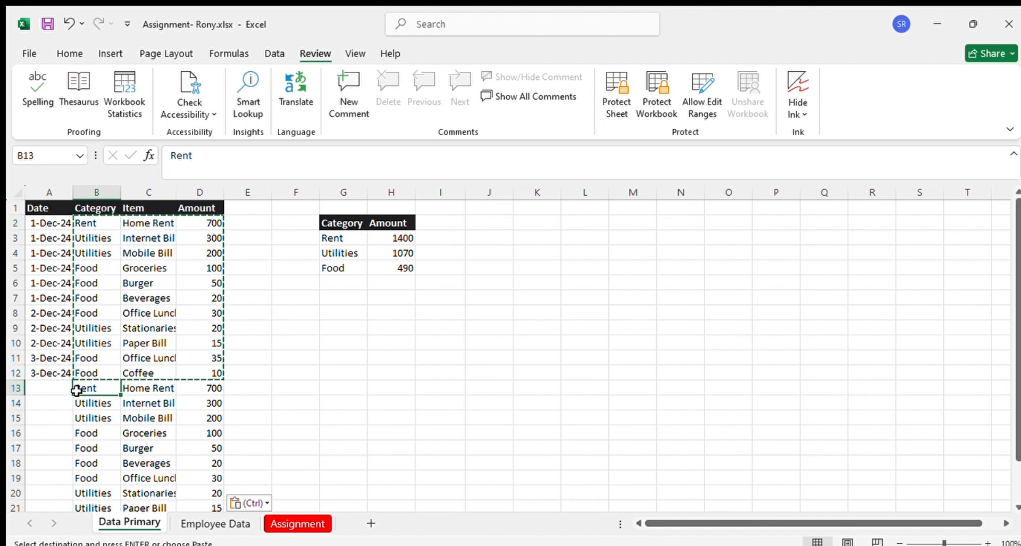
left_click(138, 387, "ctrl")
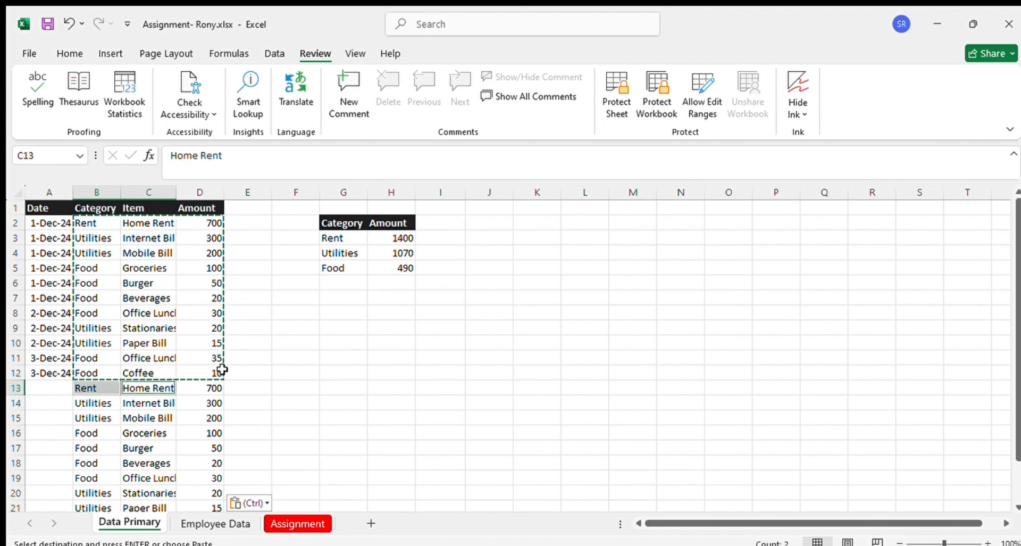
left_click(215, 391)
left_click(95, 406)
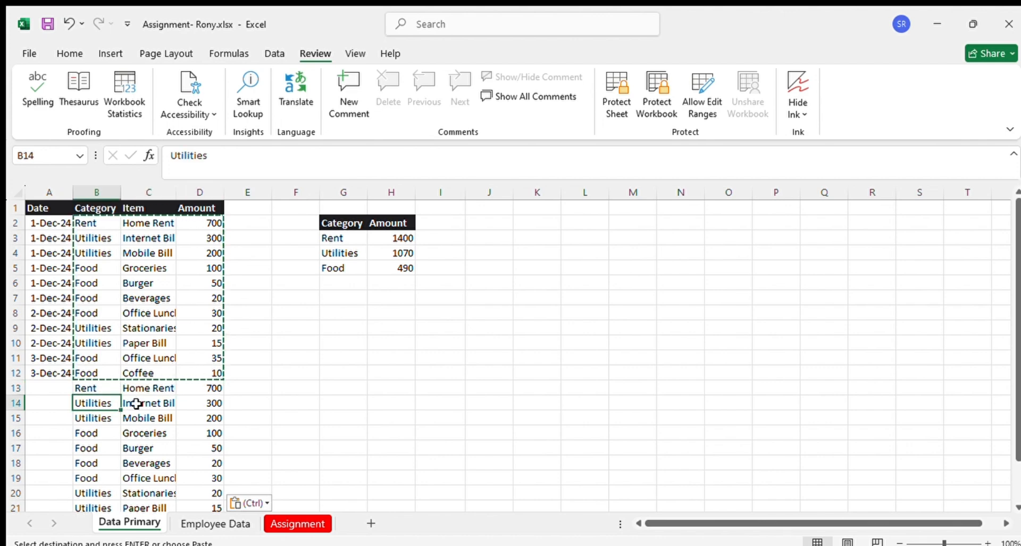
left_click(137, 403, "ctrl")
left_click(84, 417)
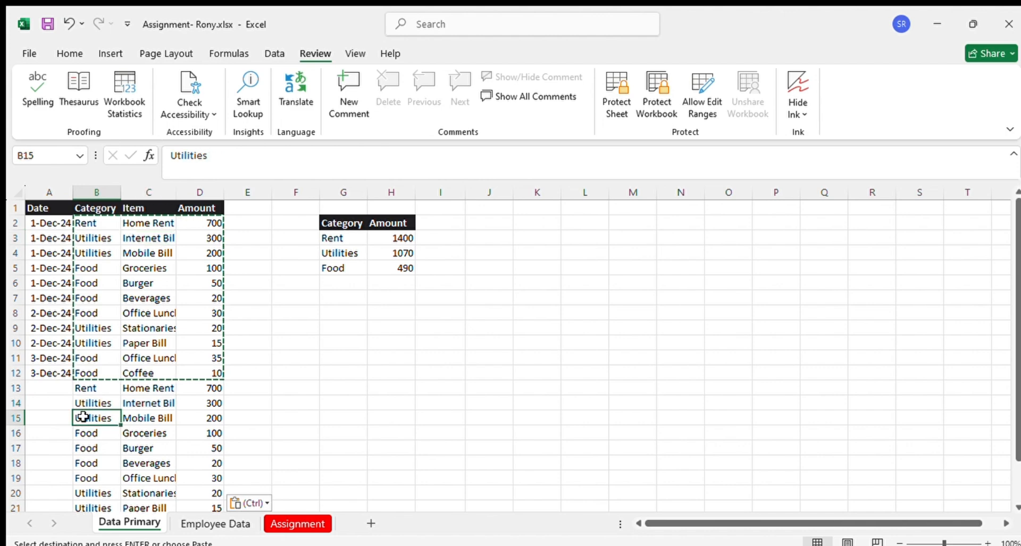
left_click(136, 418, "ctrl")
left_click(157, 252, "ctrl")
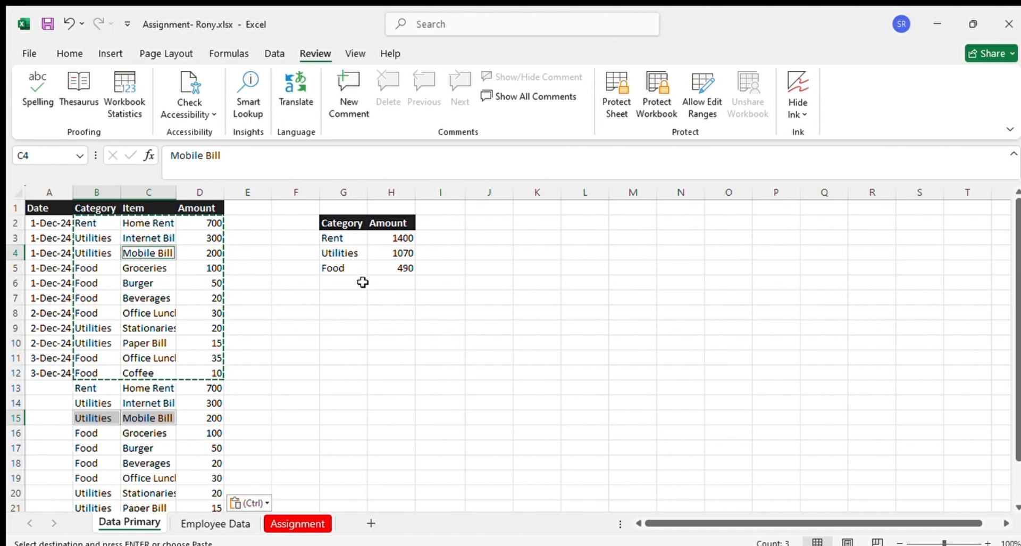
left_click(387, 353)
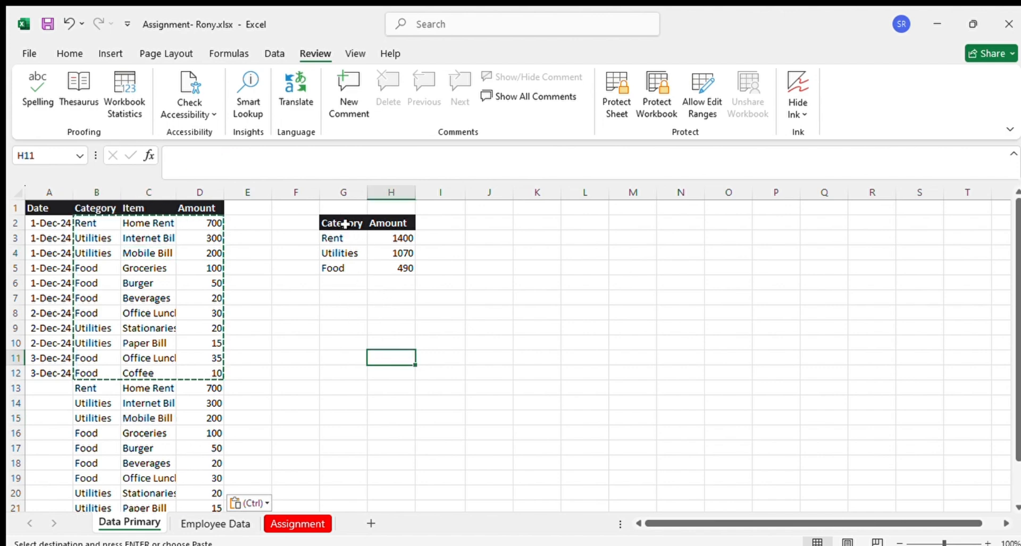
Copy the summary table G2:H5 to G10 and move the copy's Amount column to I10:I13, leaving column H free
left_click_drag(342, 223, 398, 266)
key("ctrl+c")
left_click(336, 343)
key("ctrl+v")
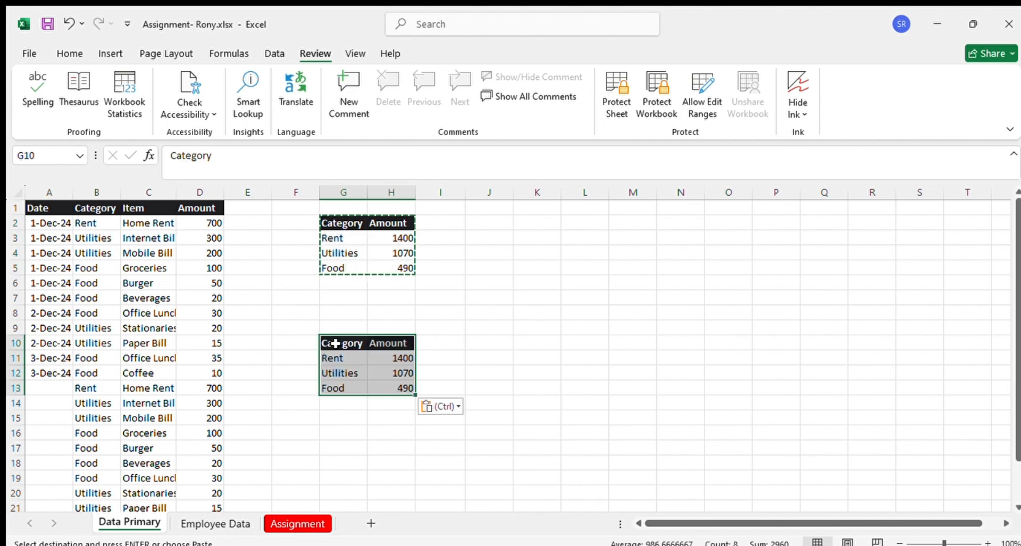
left_click_drag(400, 342, 390, 387)
left_click_drag(396, 335, 444, 340)
Copy the Item header from C1 into H10 and the items in C2:C12 into H11:H21 of the second summary table
left_click(141, 207)
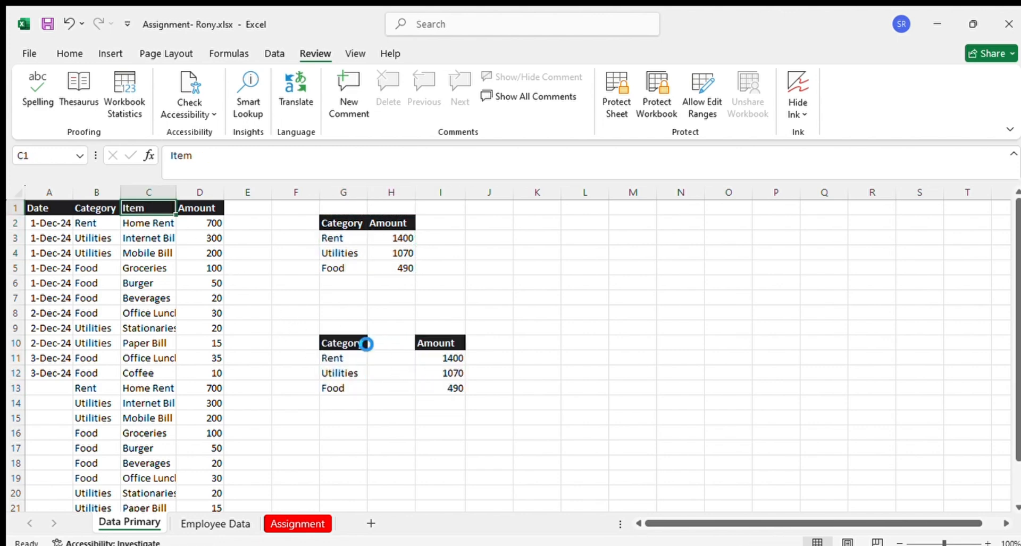
key("ctrl+c")
left_click(390, 344)
key("ctrl+v")
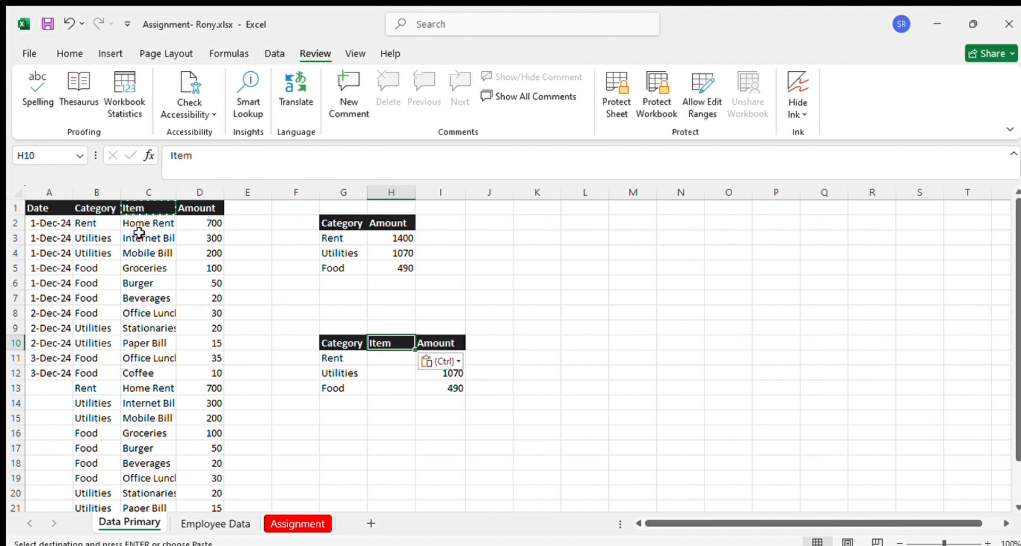
left_click_drag(139, 222, 141, 372)
key("ctrl+c")
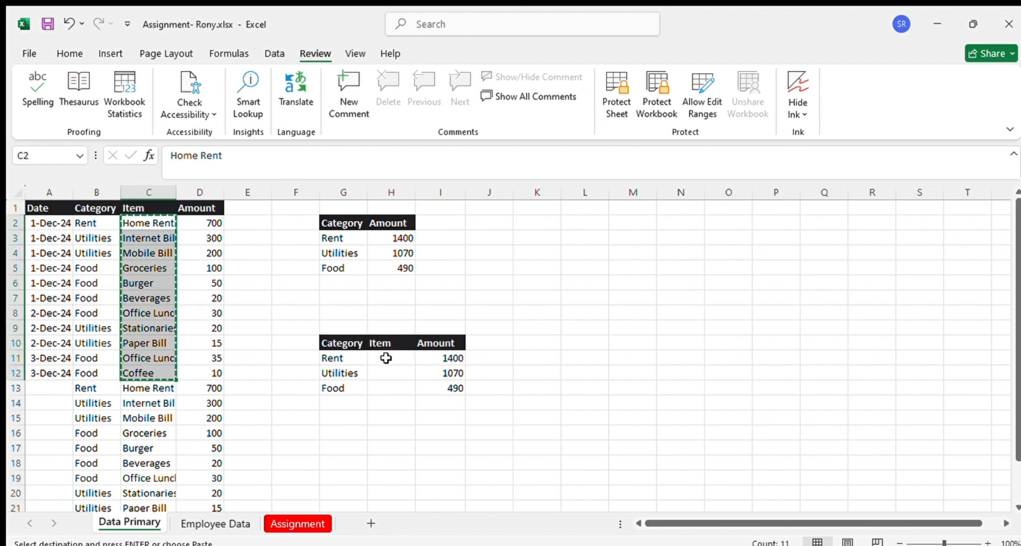
left_click(385, 358)
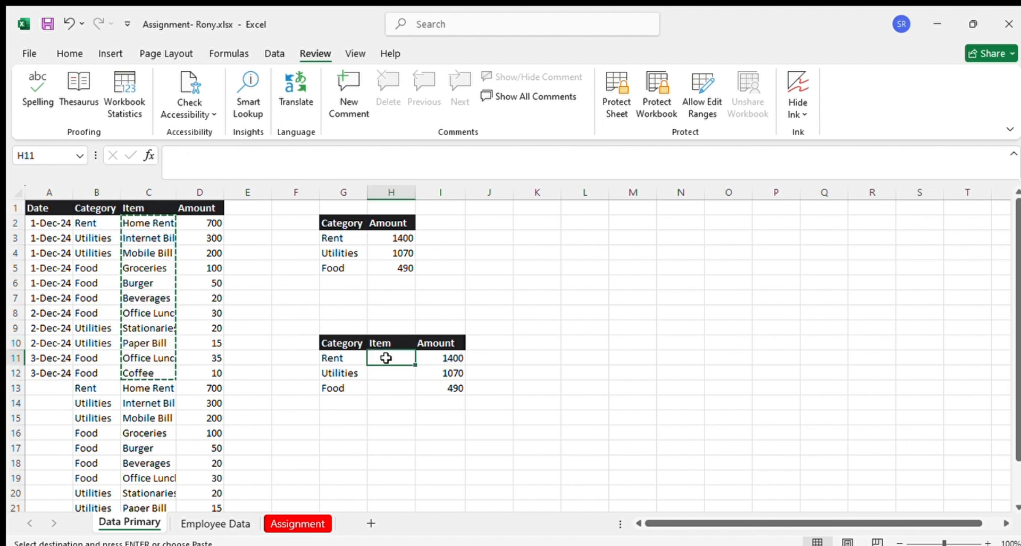
key("ctrl+v")
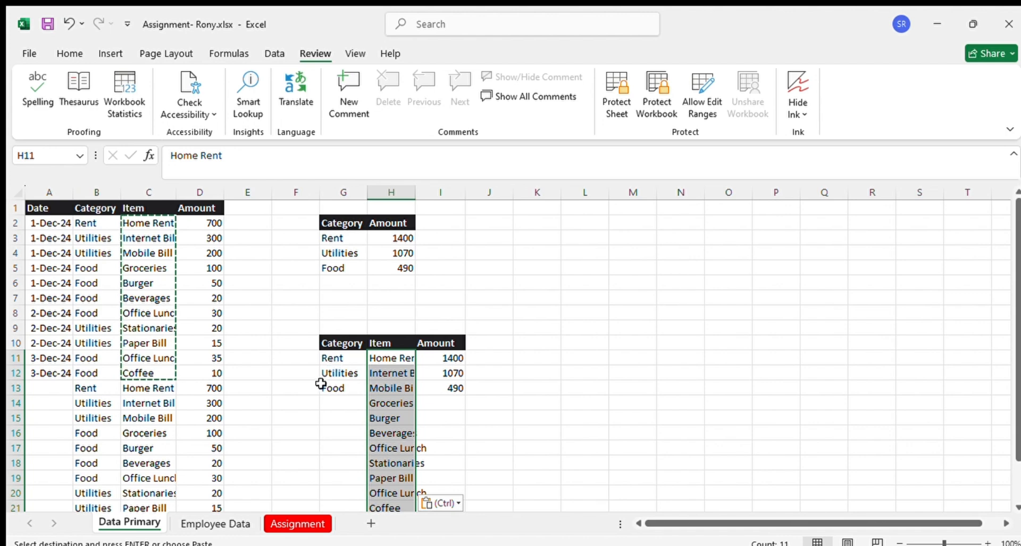
Copy the categories in B2:B12 into G11:G21 of the second summary table, alongside the items
left_click(335, 388)
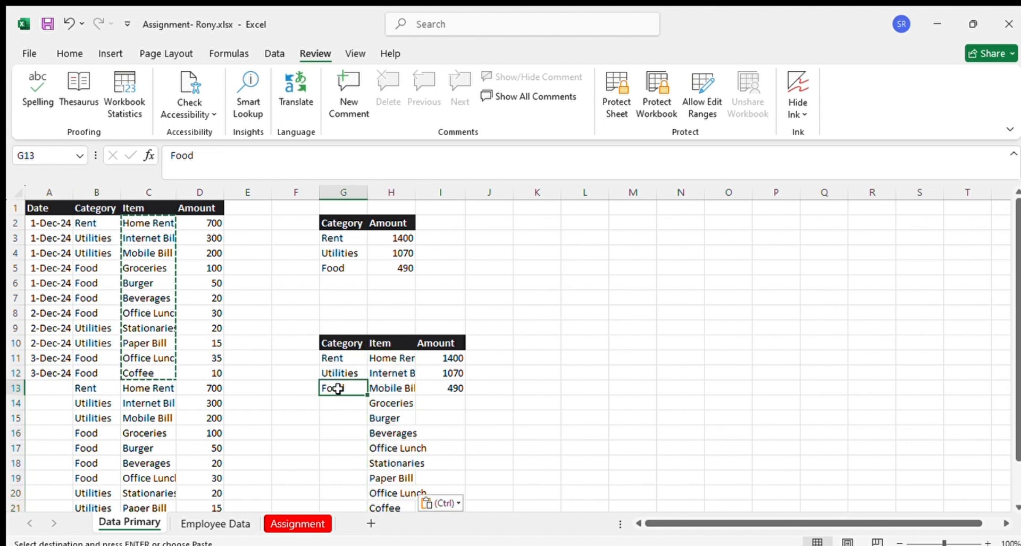
scroll(399, 375, "down", 2)
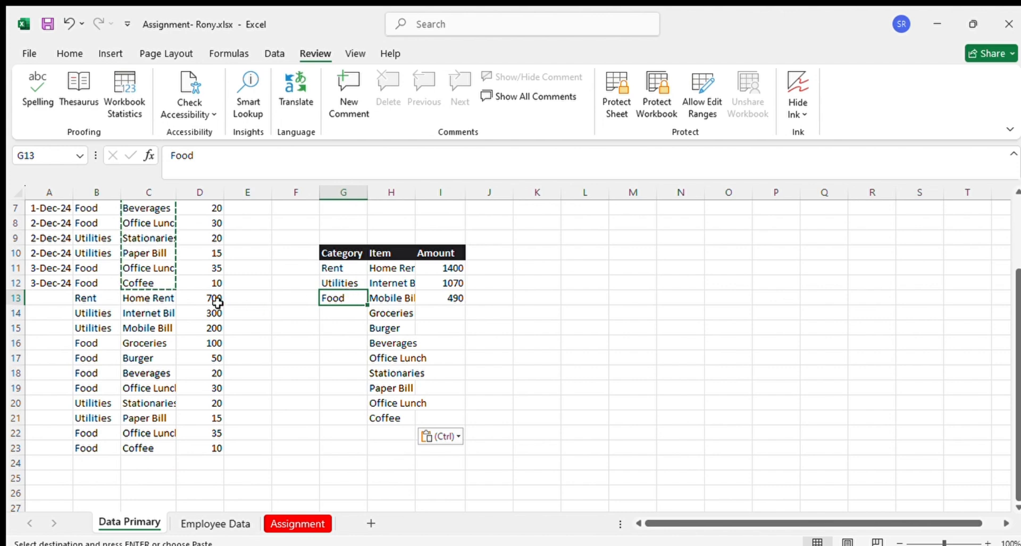
scroll(139, 292, "up", 2)
left_click_drag(85, 223, 85, 372)
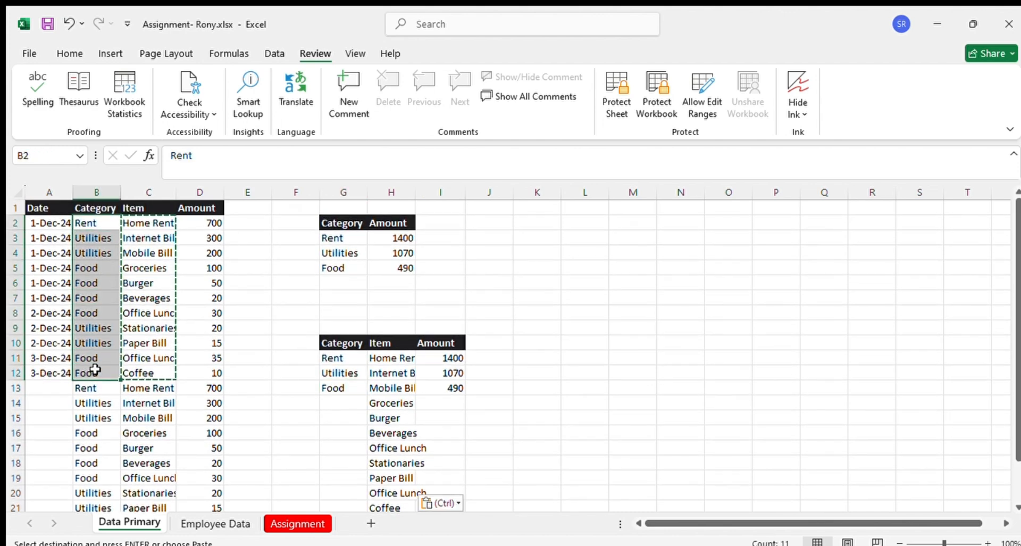
key("ctrl+c")
left_click(337, 358)
key("ctrl+v")
left_click(481, 391)
Clear the copied SUMIF amounts in I11:I13 of the second summary table and auto-fit column H to its contents
left_click(452, 357)
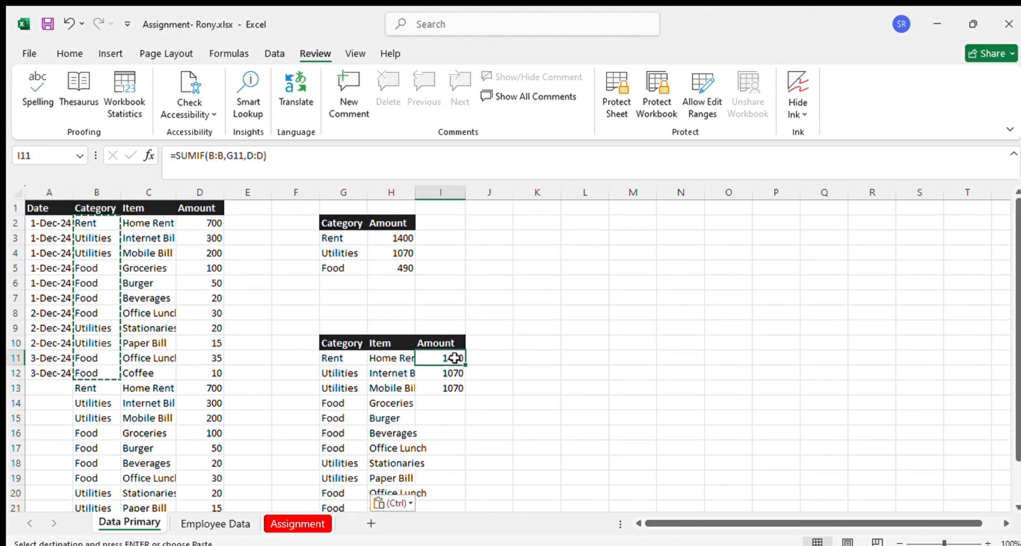
left_click(236, 155)
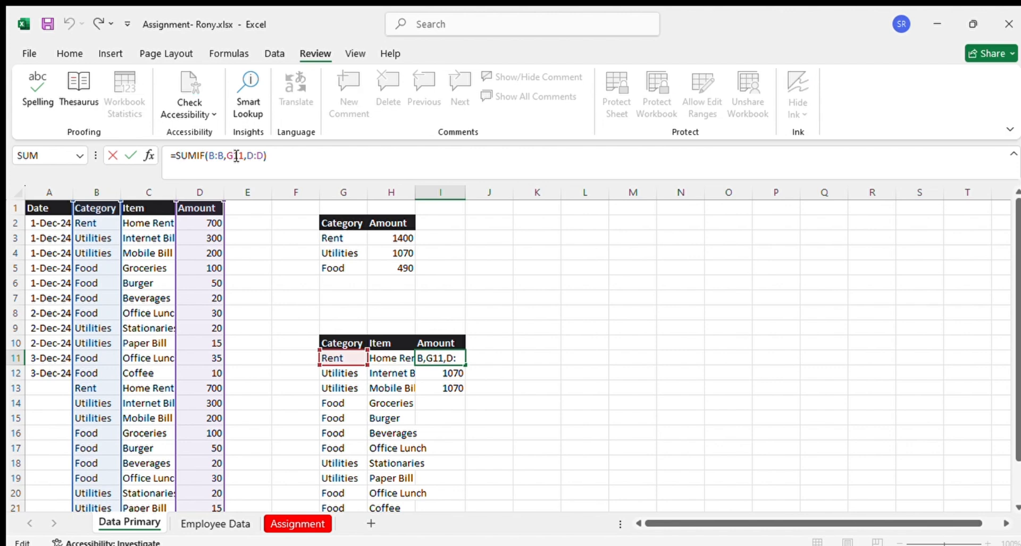
triple_click(427, 356)
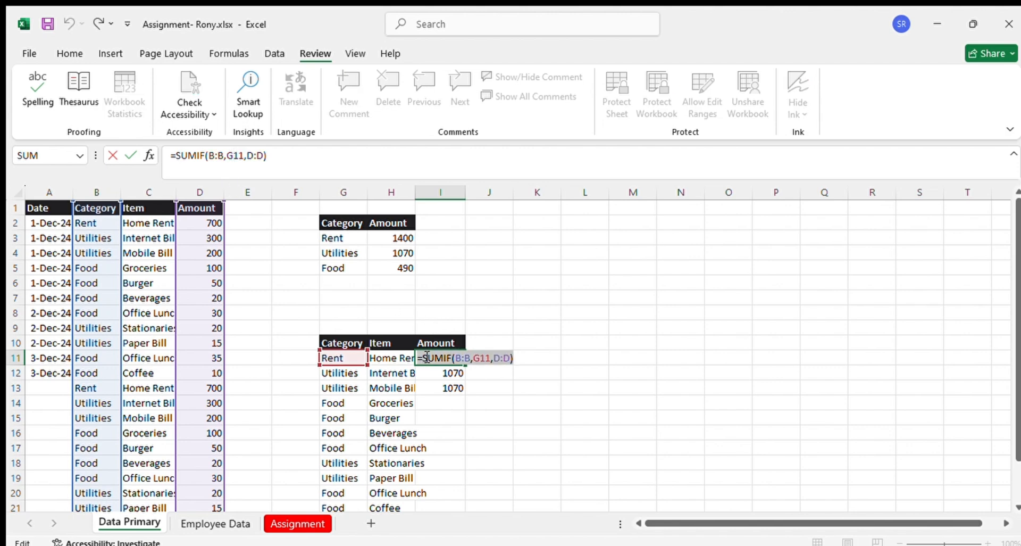
key("BackSpace")
left_click(448, 429)
left_click_drag(461, 360, 460, 401)
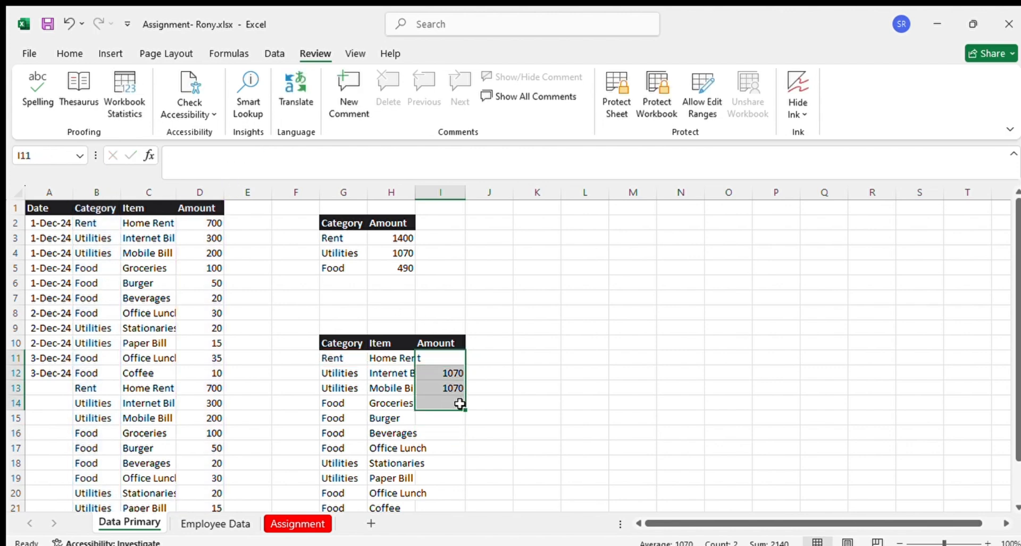
key("Delete")
left_click(565, 373)
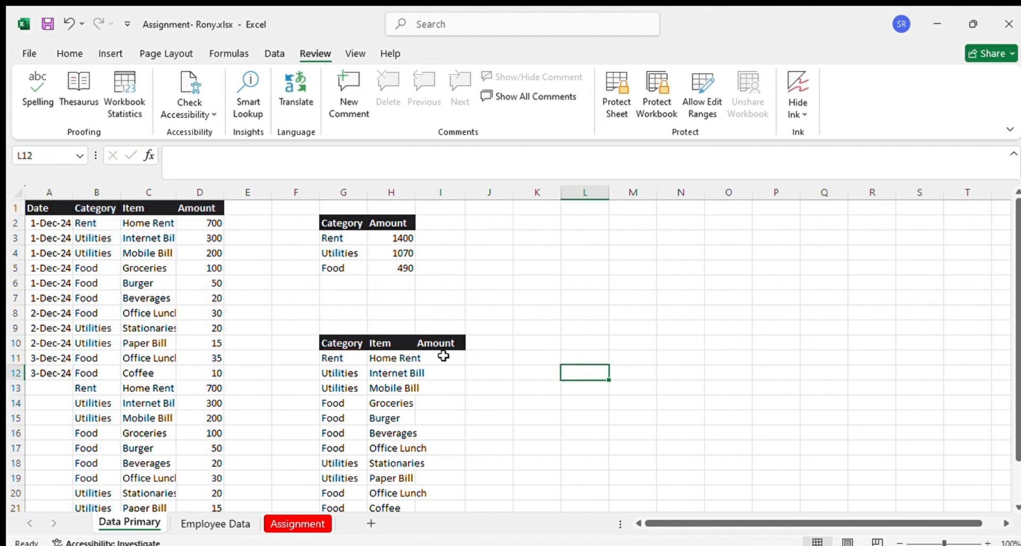
double_click(415, 192)
Begin a SUMIFS formula in I11 with D1 as its sum range
left_click(443, 358)
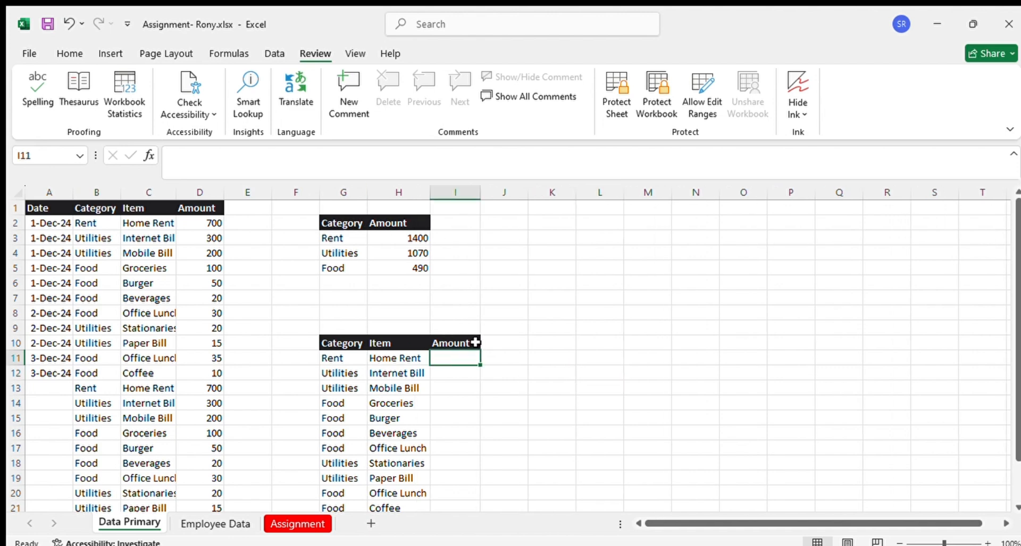
type("=sumif")
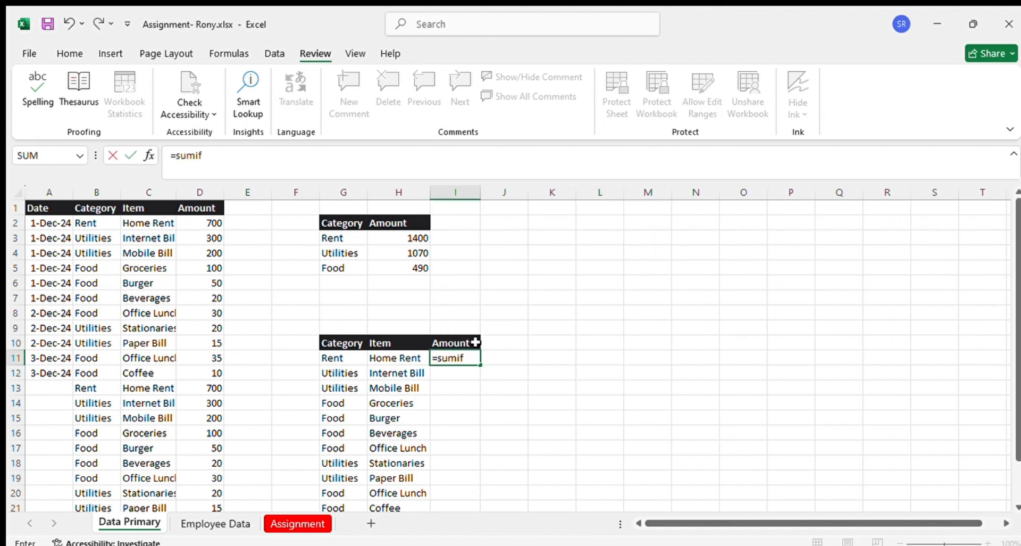
type("s")
key("Tab")
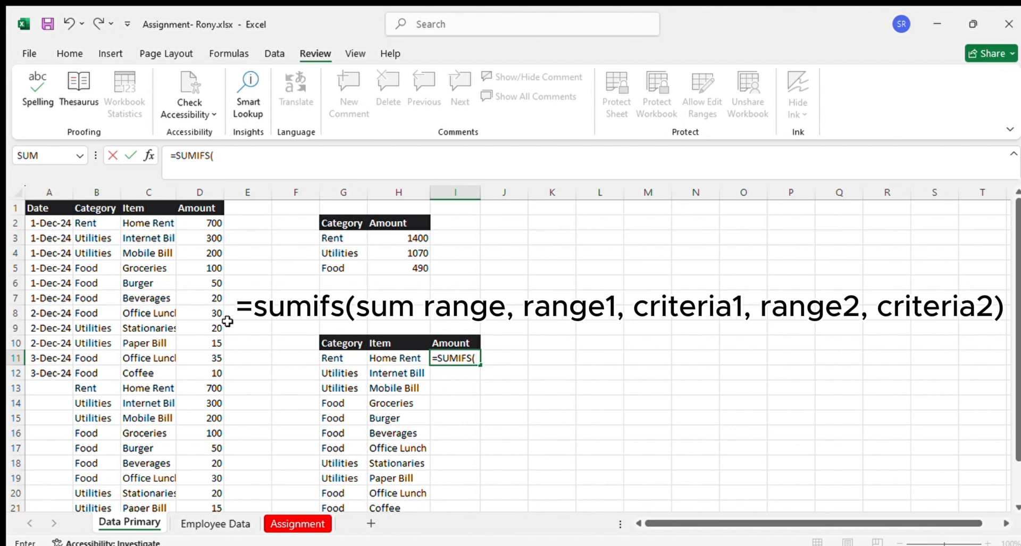
left_click(202, 197)
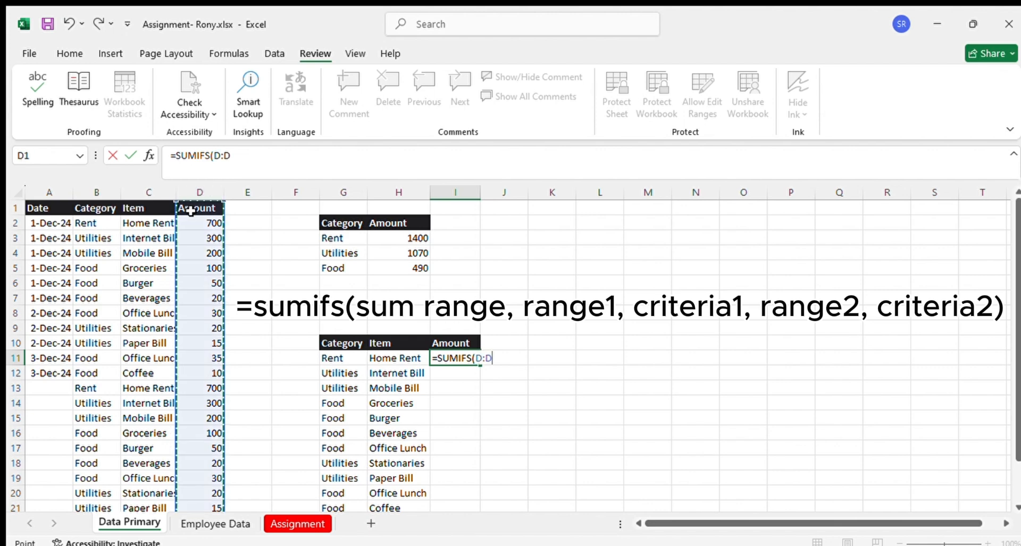
left_click(192, 210)
type(",")
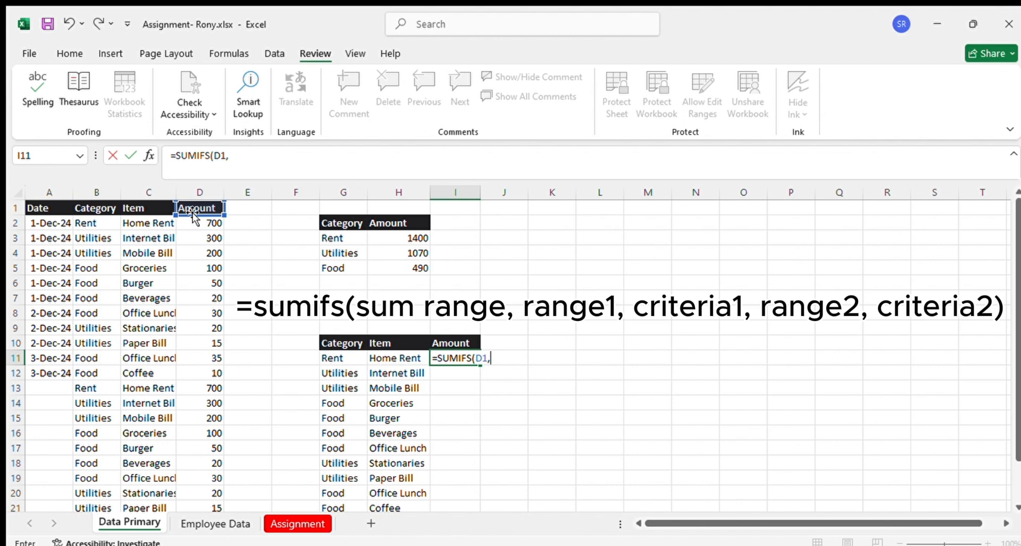
Add the criteria pairs B:B with G11 and C:C with H11 to the SUMIFS formula and enter it
left_click(100, 194)
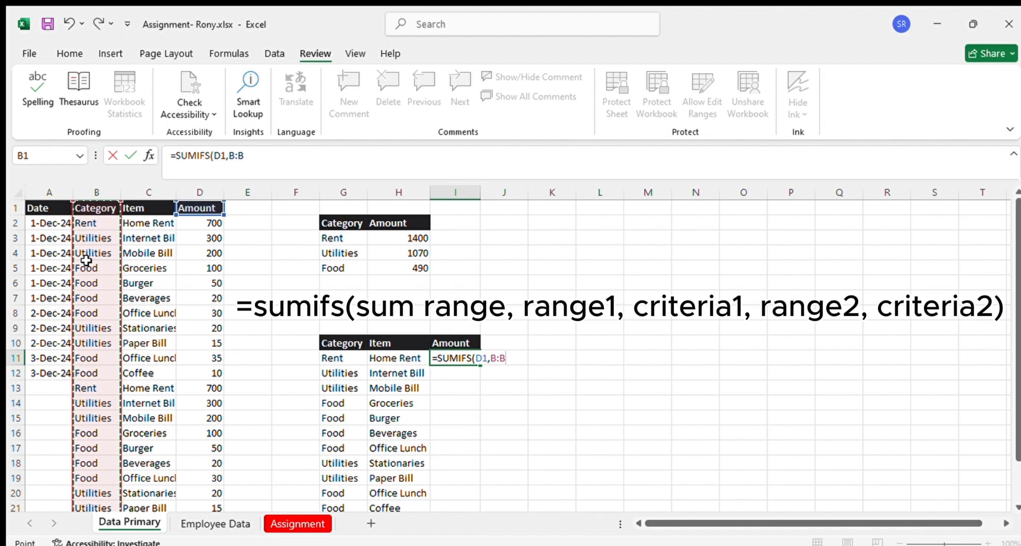
type(",")
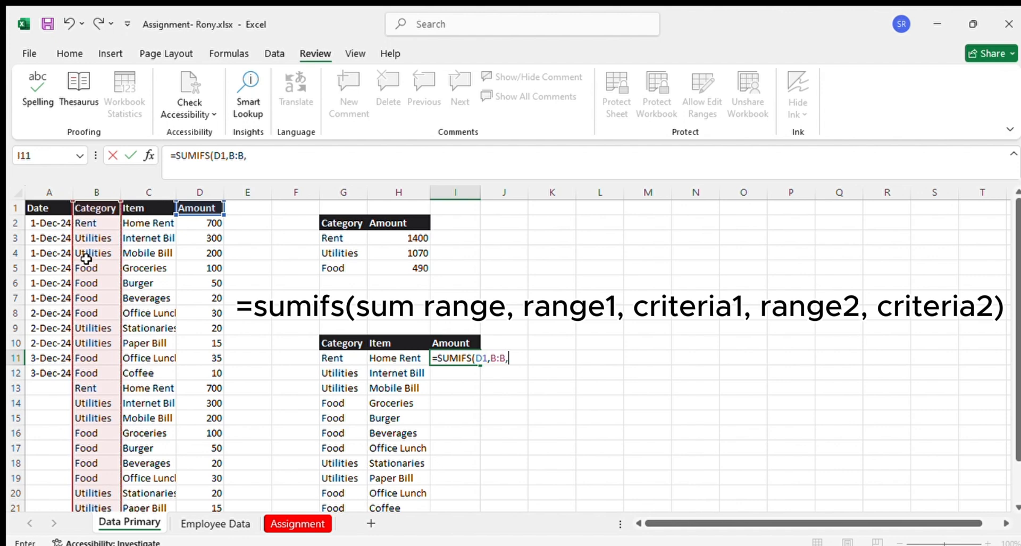
left_click(331, 358)
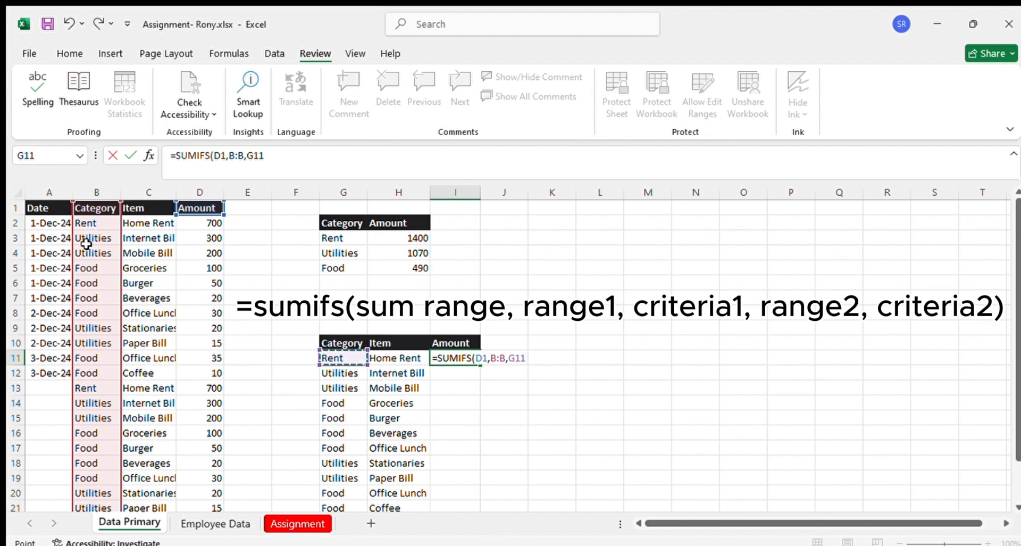
type(",")
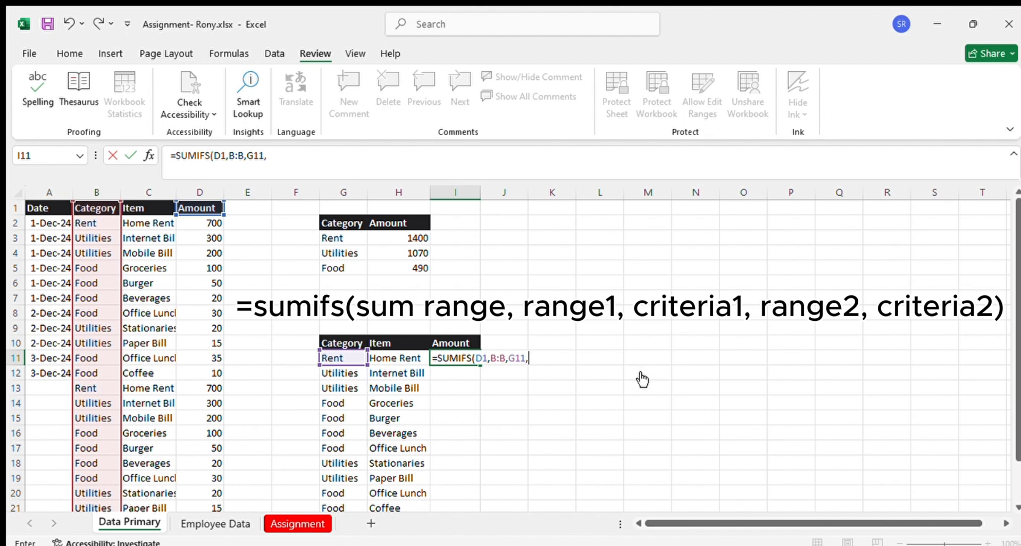
left_click(149, 195)
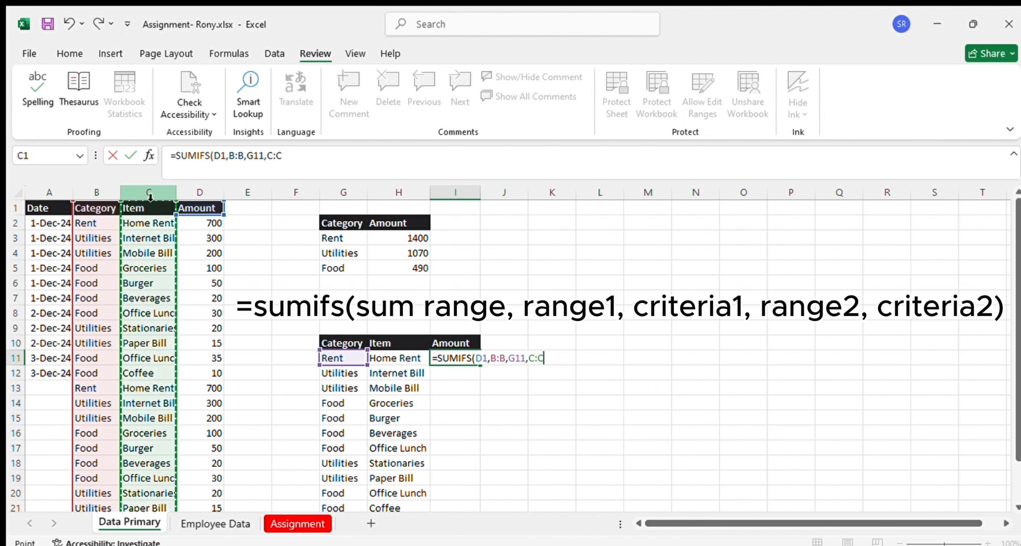
type(",")
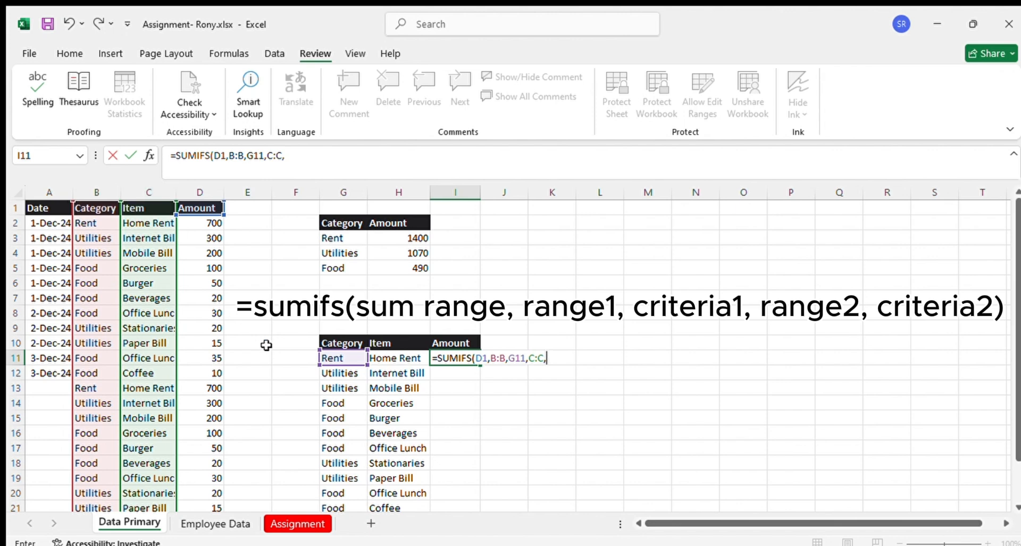
left_click(400, 359)
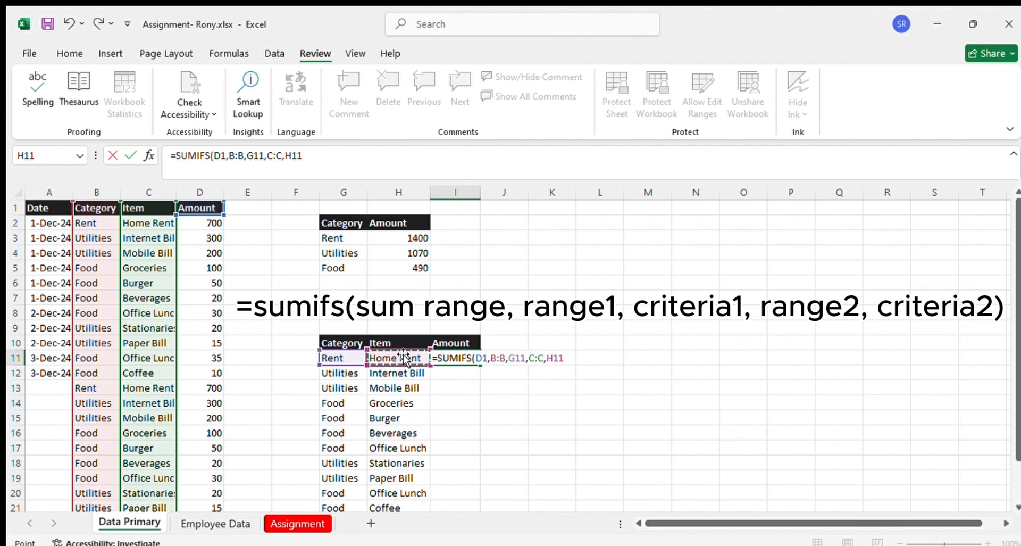
type(")")
key("Return")
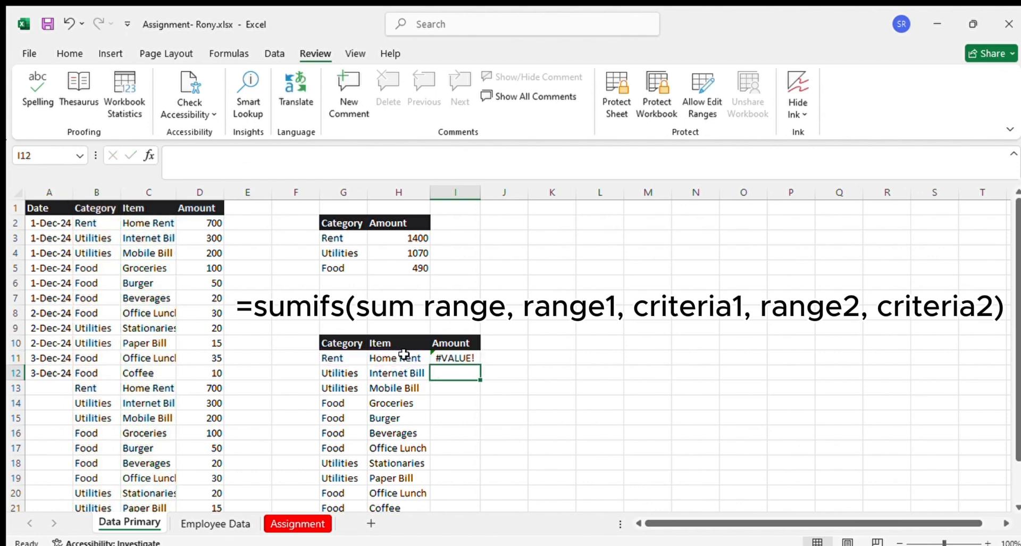
Inspect the function arguments of the SUMIFS formula in I11
left_click(454, 358)
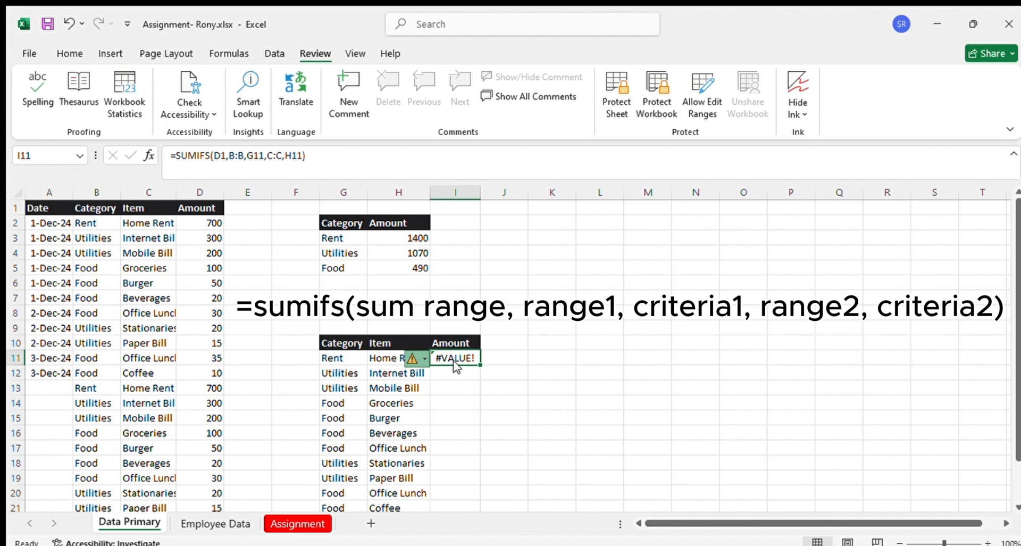
left_click(519, 347)
left_click(458, 356)
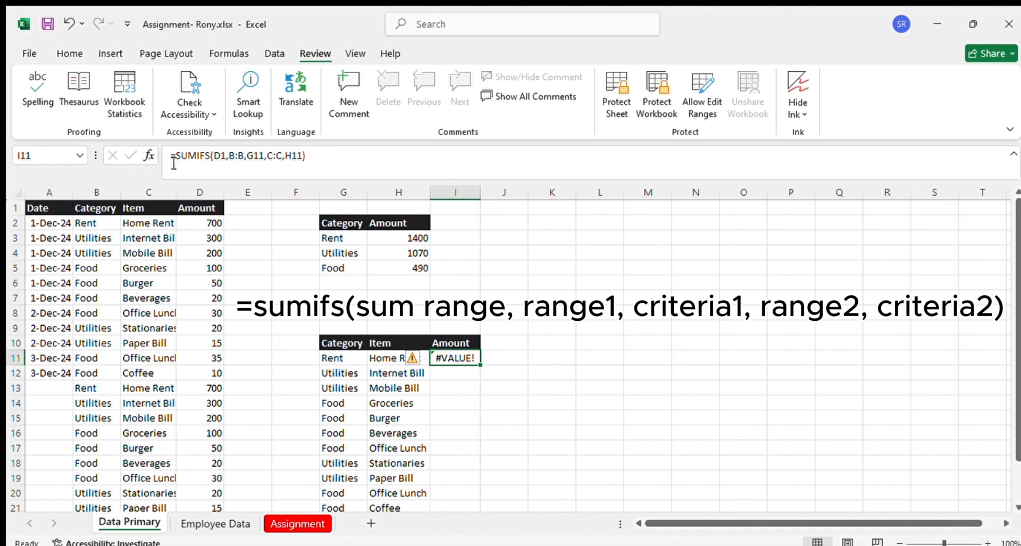
left_click(148, 155)
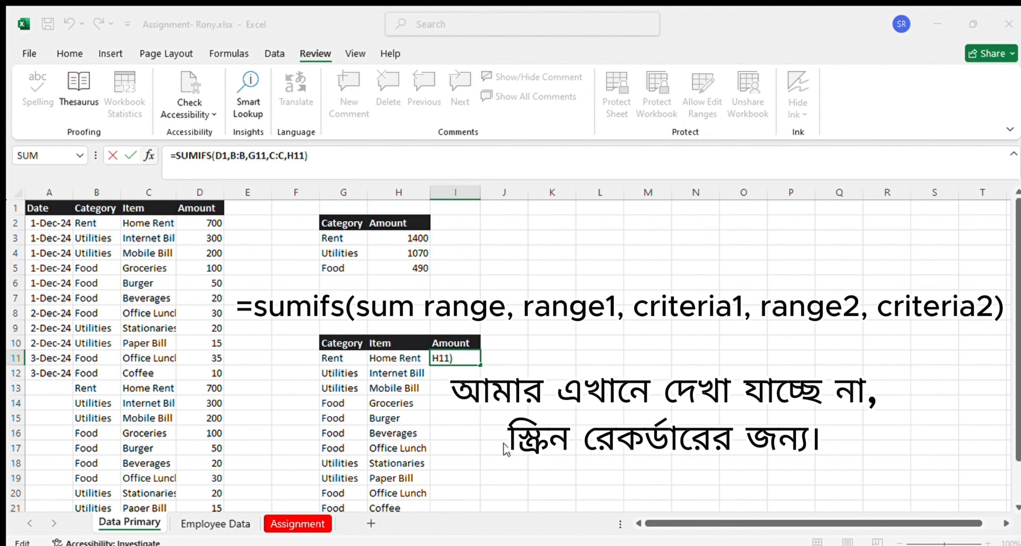
key("ctrl+Return")
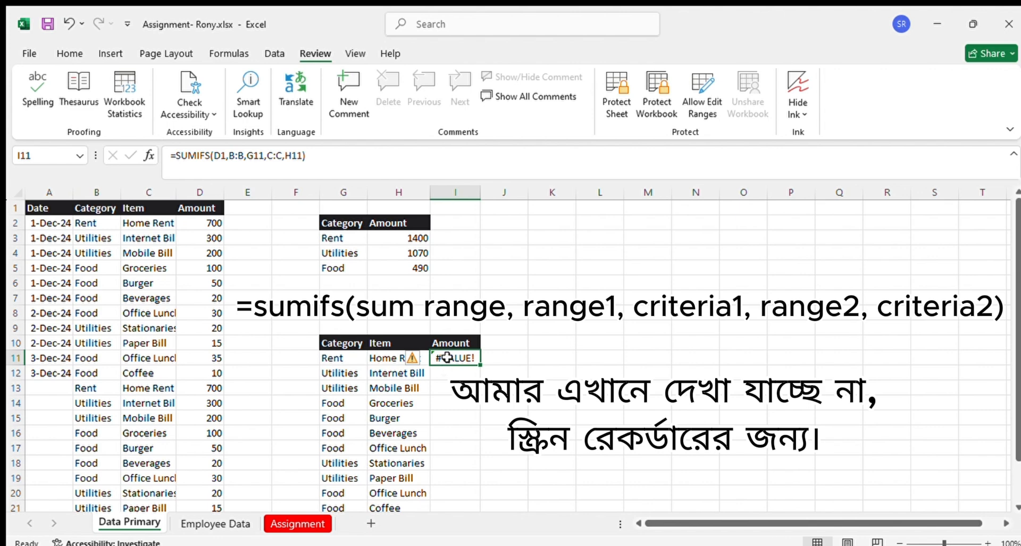
Change the sum range of the SUMIFS formula in I11 to D:D
left_click(221, 155)
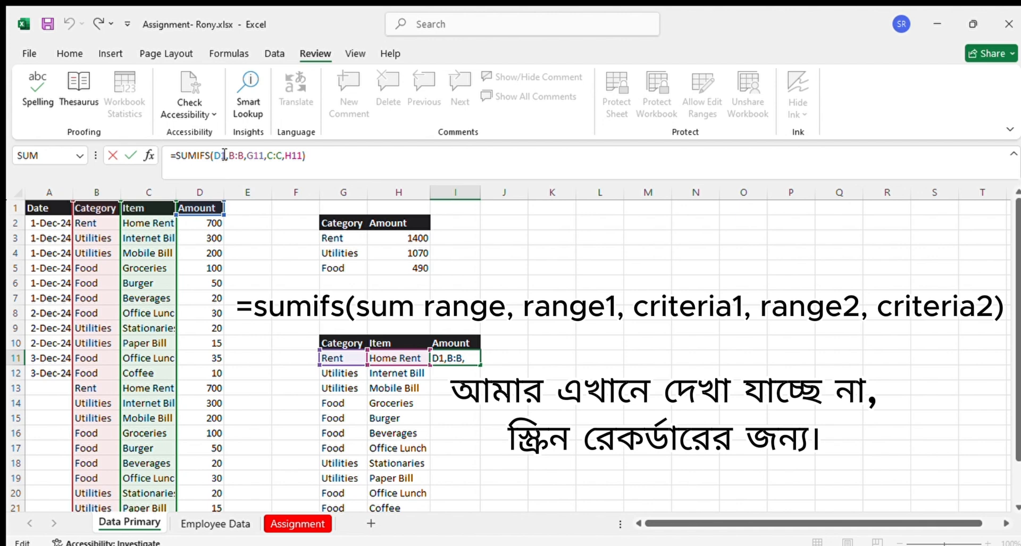
key("Delete")
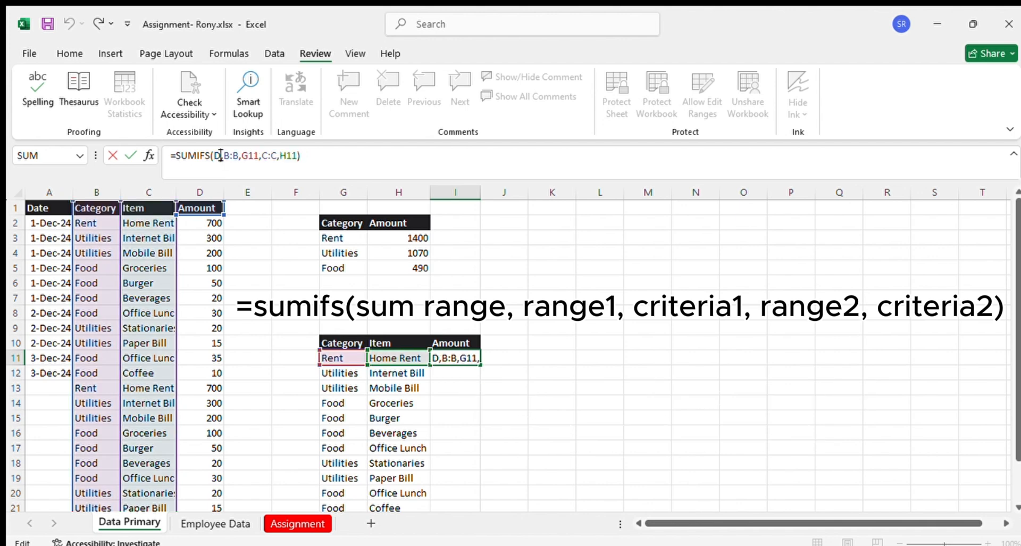
type(":")
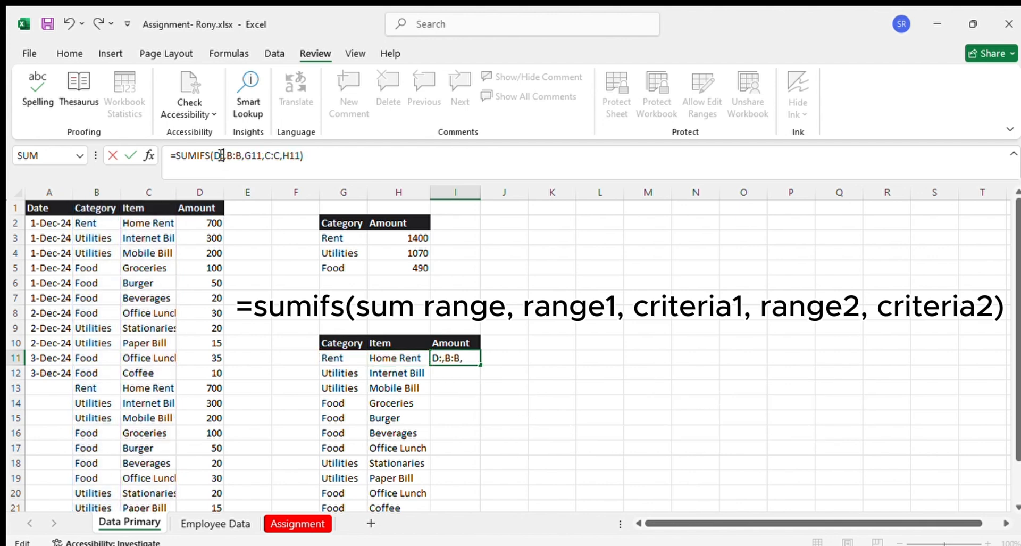
type("D")
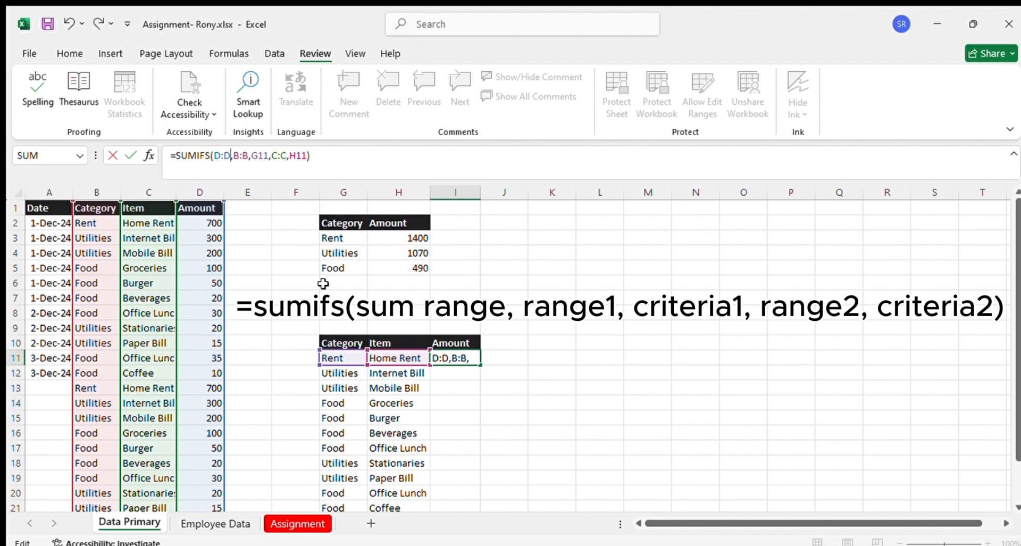
key("Return")
Check the Home Rent total in I11 against the two Home Rent amounts in D2 and D13
left_click(472, 357)
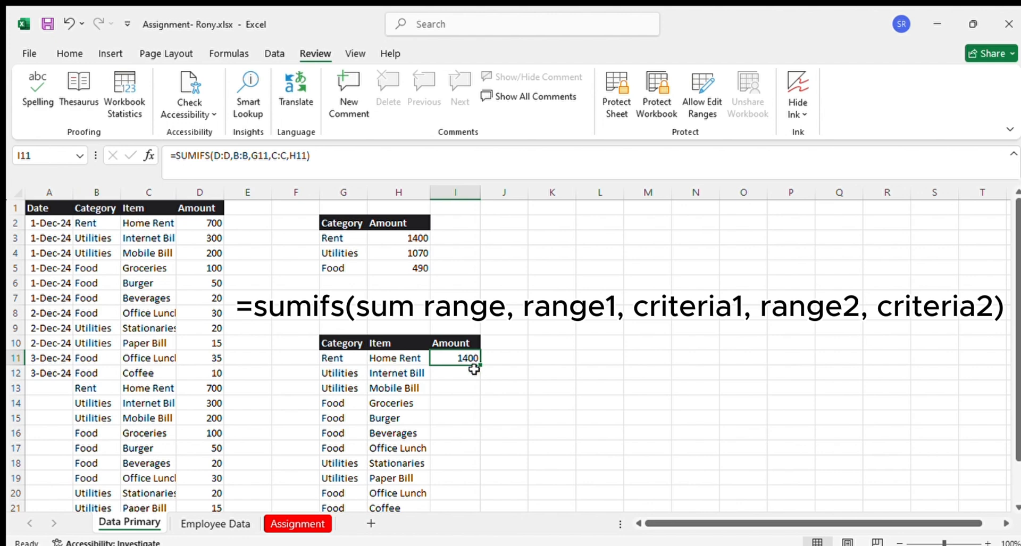
left_click(207, 222)
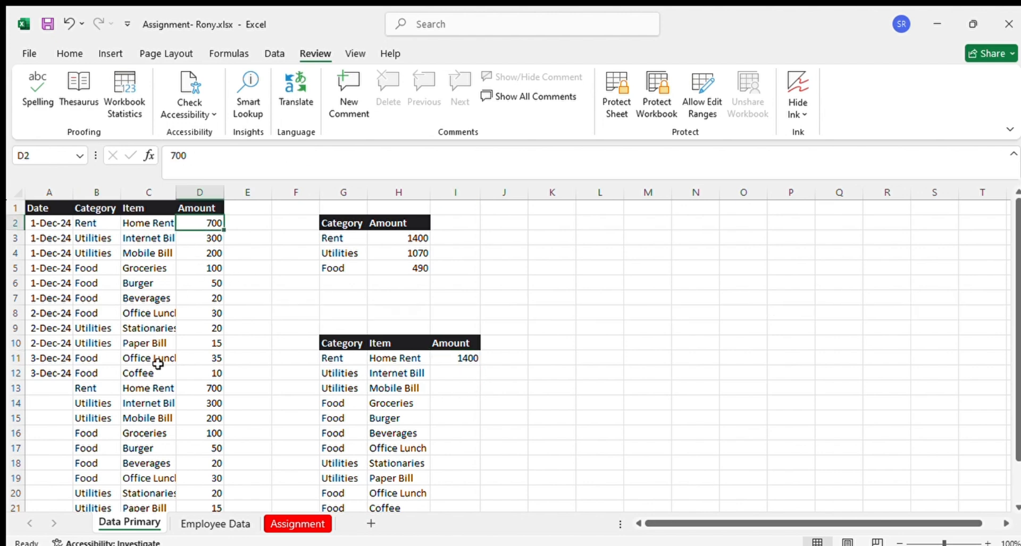
left_click(210, 387, "ctrl")
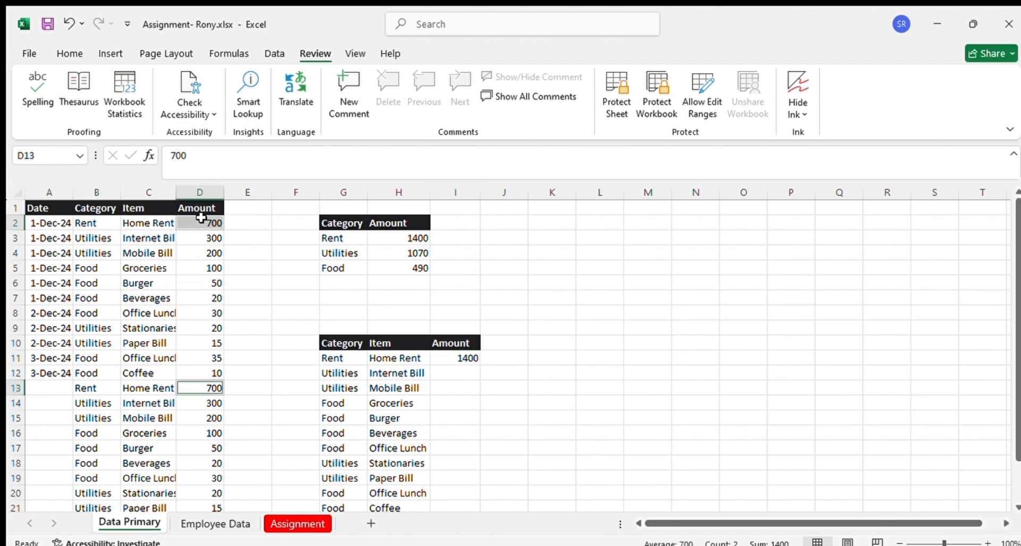
Fill the SUMIFS formula from I11 down to I21 for all listed items
left_click(469, 359)
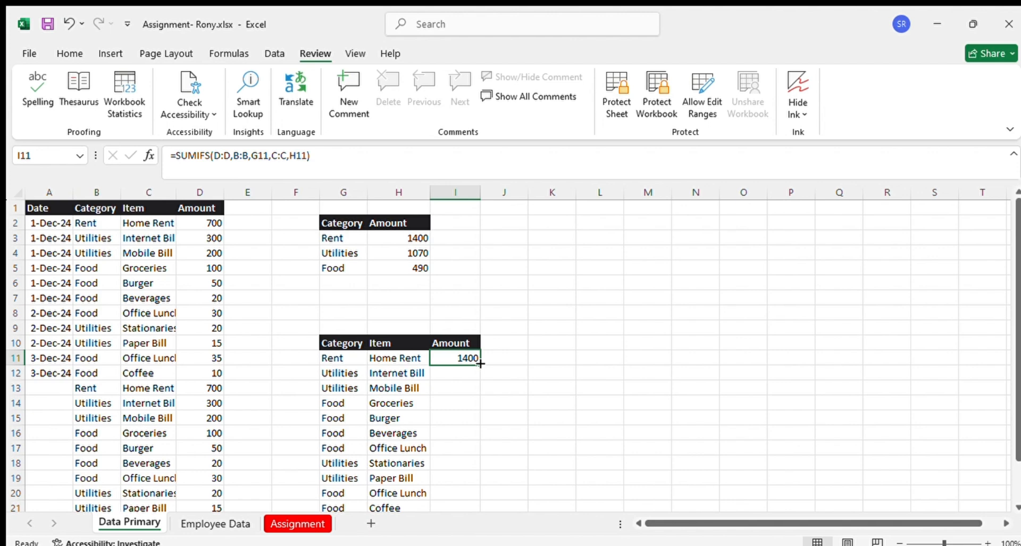
double_click(480, 363)
scroll(467, 390, "down", 3)
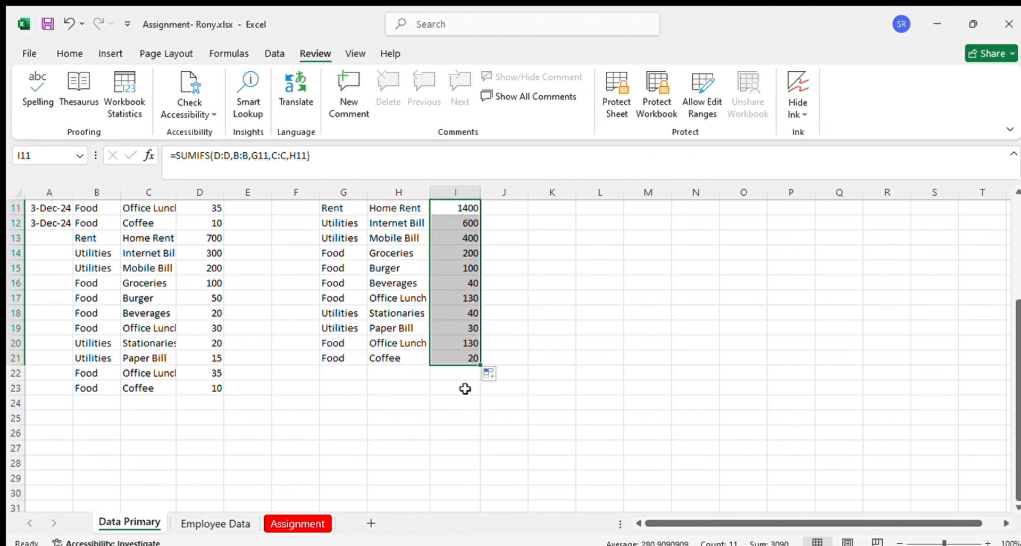
Check the Coffee total in I21 against the Coffee amounts in D12 and D23, and review the results in I11:I21
left_click(461, 355)
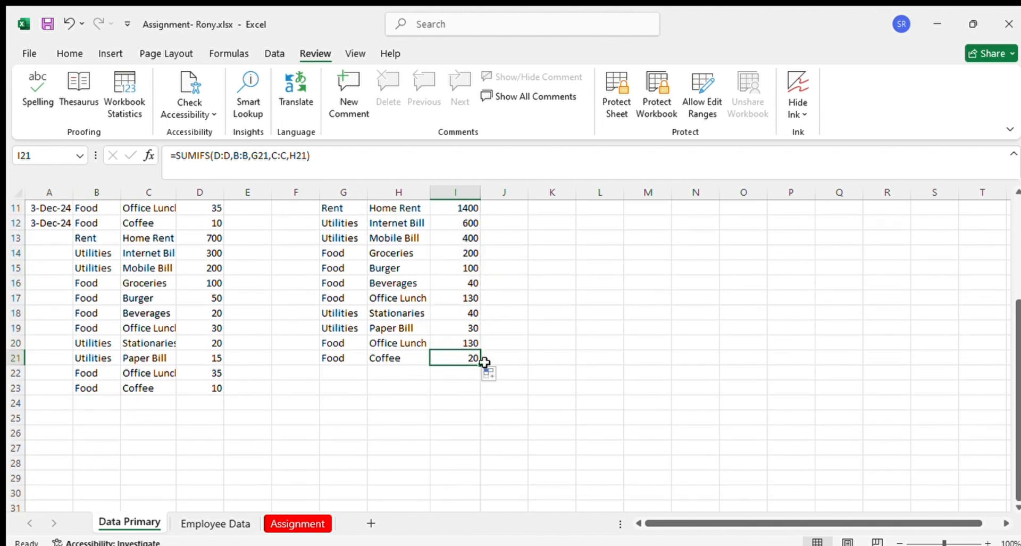
scroll(394, 388, "up", 2)
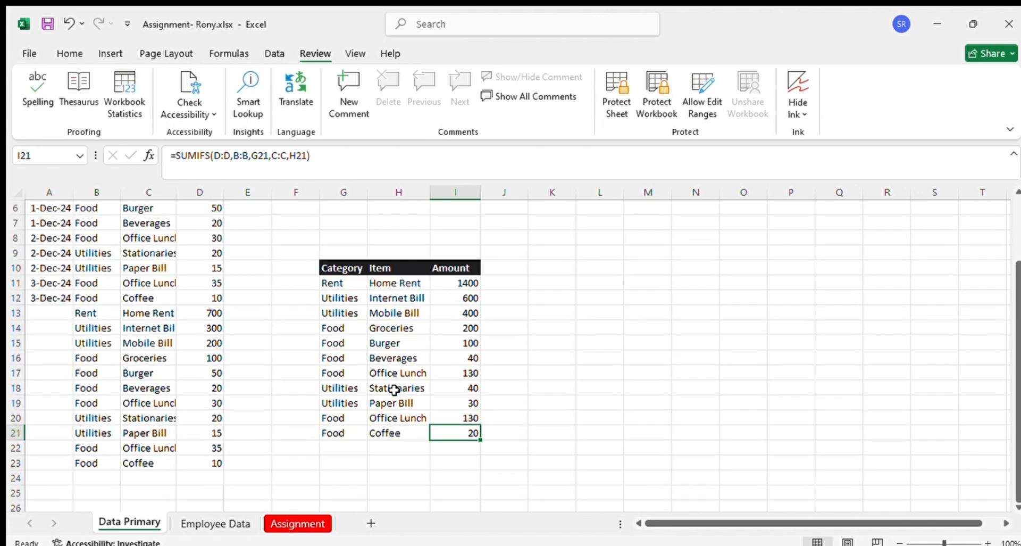
left_click(377, 432)
left_click(143, 463)
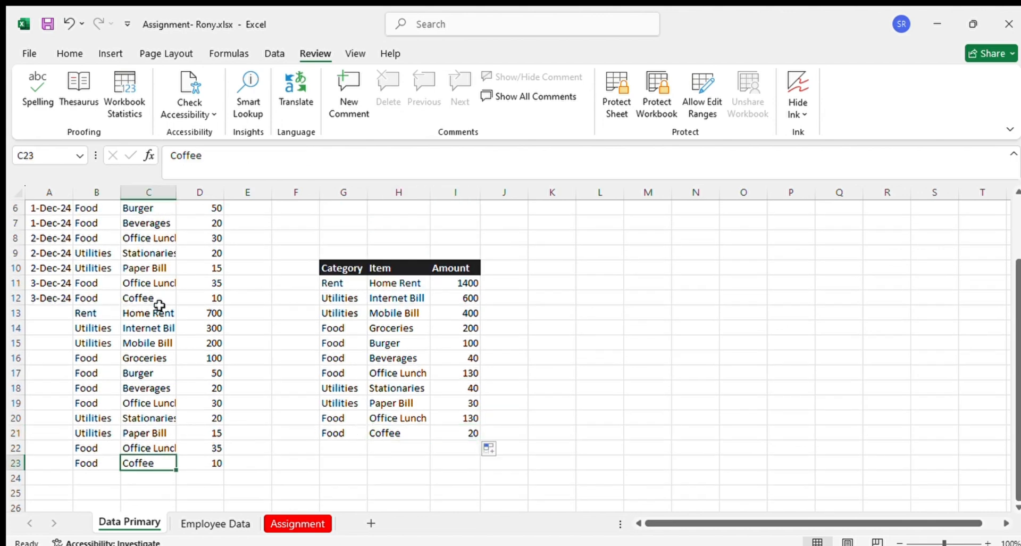
left_click(152, 298, "ctrl")
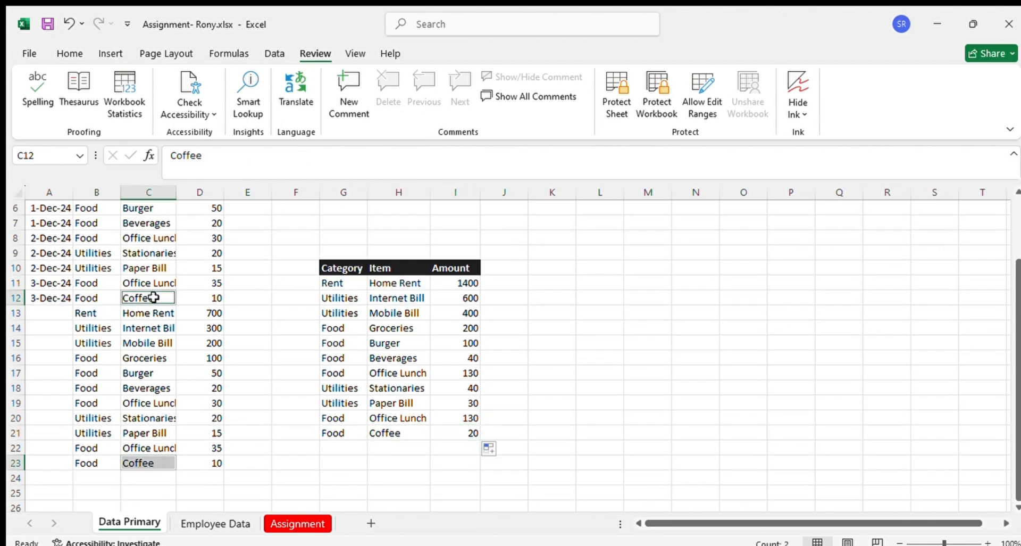
left_click(217, 463)
left_click(217, 297, "ctrl")
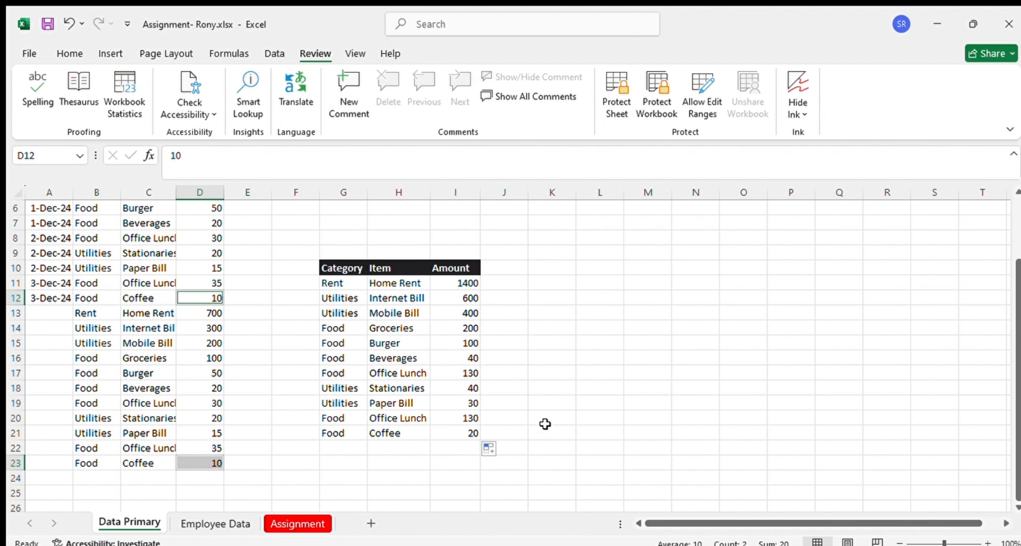
left_click_drag(468, 280, 465, 429)
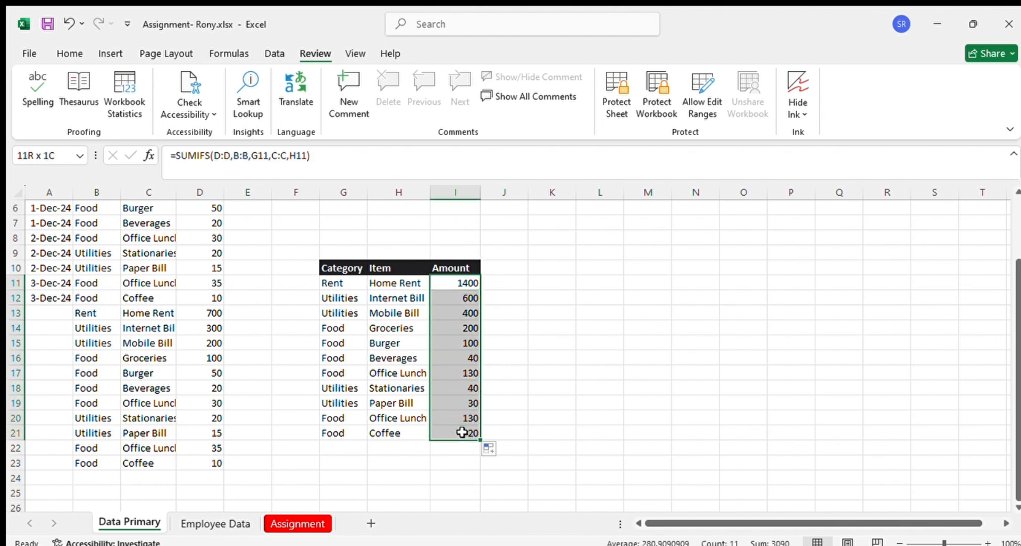